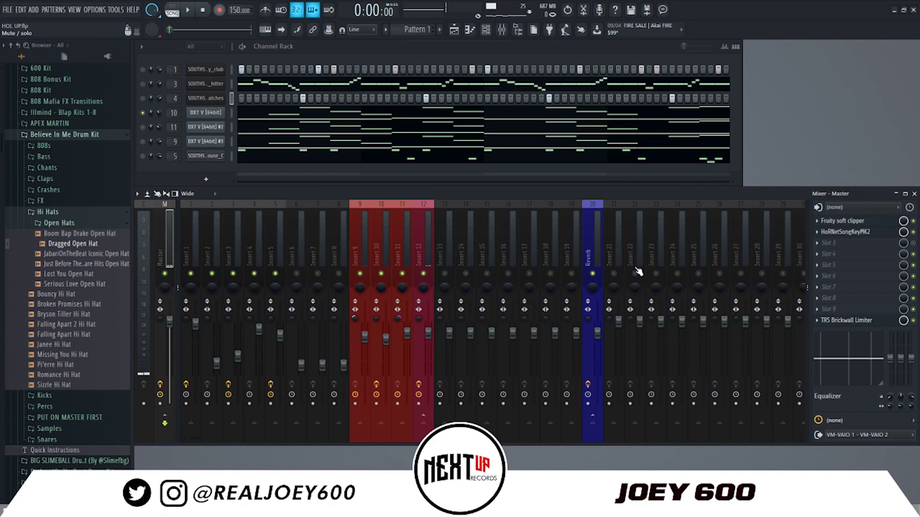
# Step: Inspect the first DX7 V channel's Game Blaster Lead preset in both the synth overview and the preset browser
pyautogui.click(213, 115)
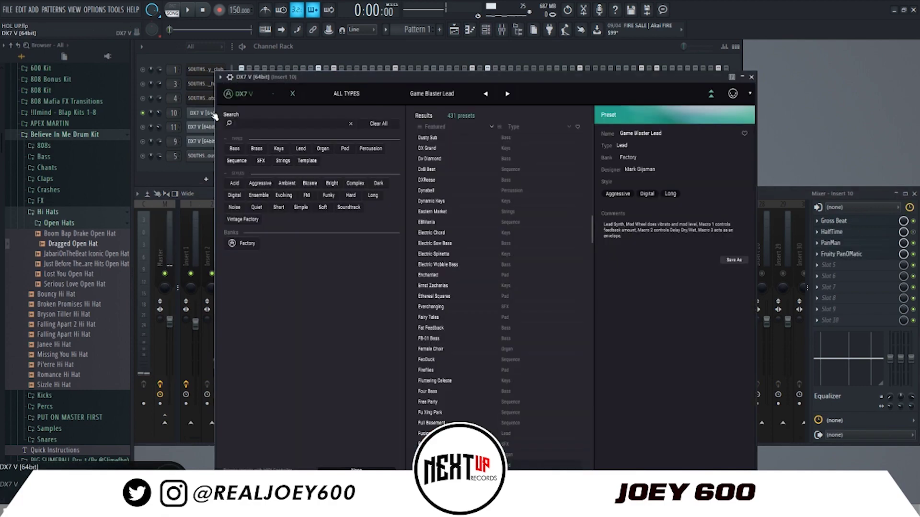
pyautogui.click(292, 95)
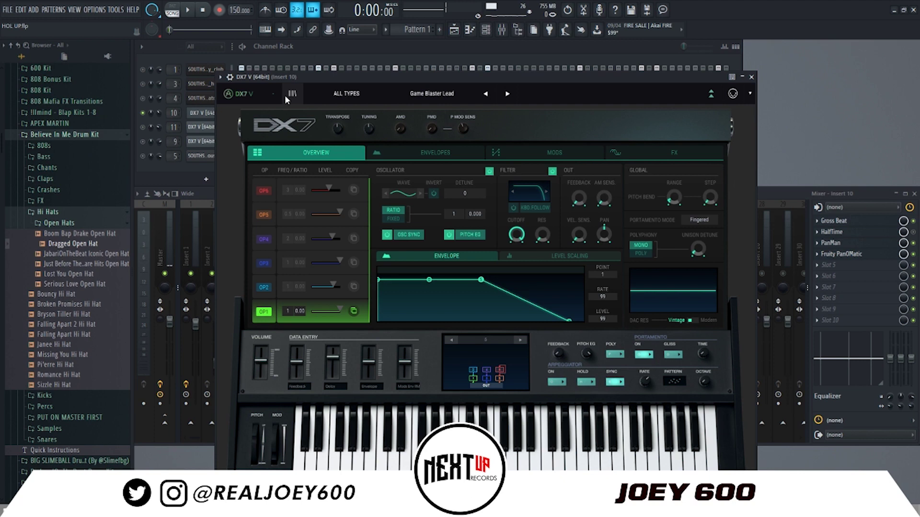
pyautogui.click(286, 93)
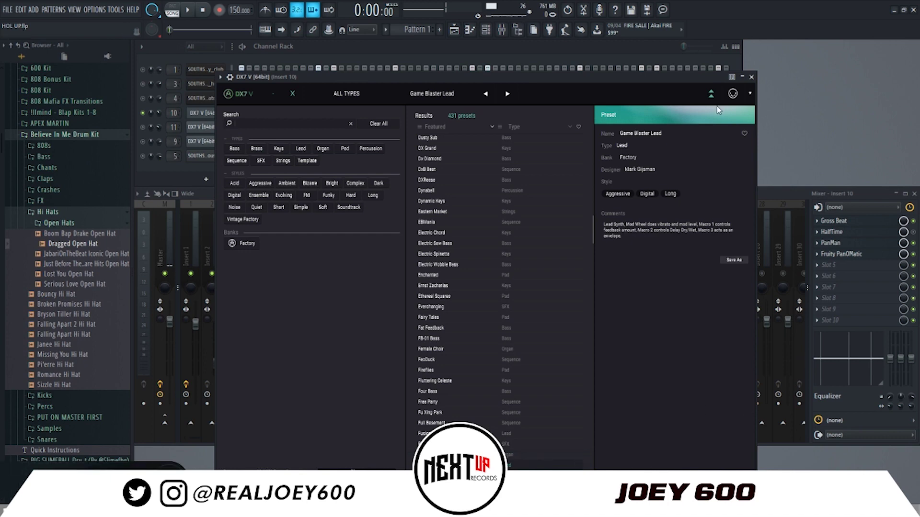
pyautogui.press('Escape')
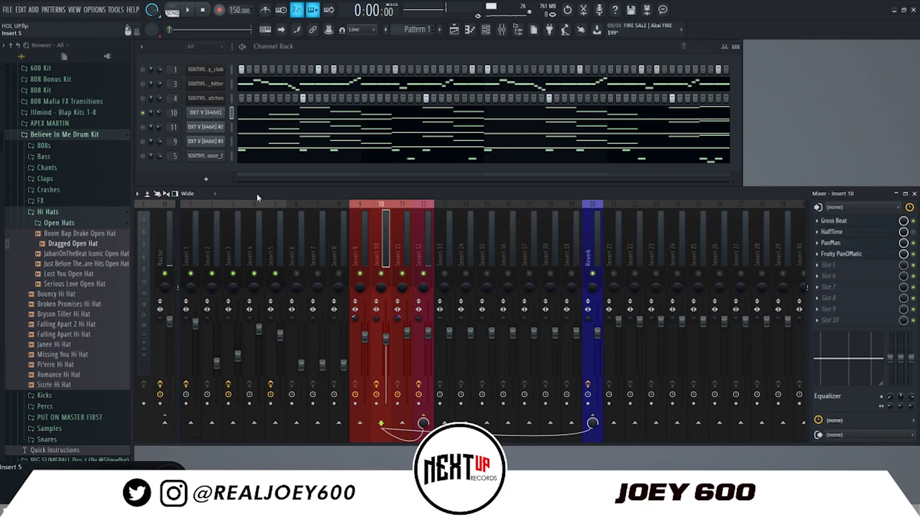
# Step: Check the presets loaded in the DX7 V #2 and DX7 V #3 channels, unmuting DX7 V #3 as well
pyautogui.click(206, 130)
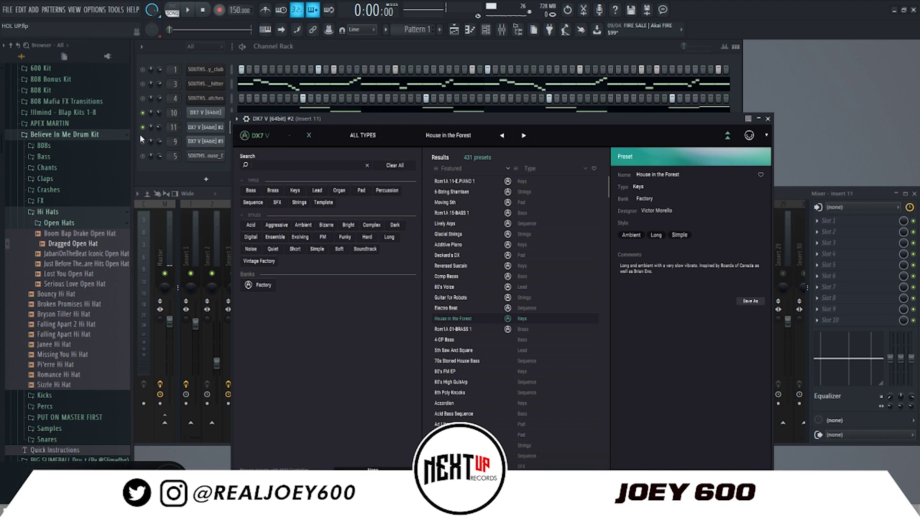
pyautogui.click(145, 147)
pyautogui.click(201, 142)
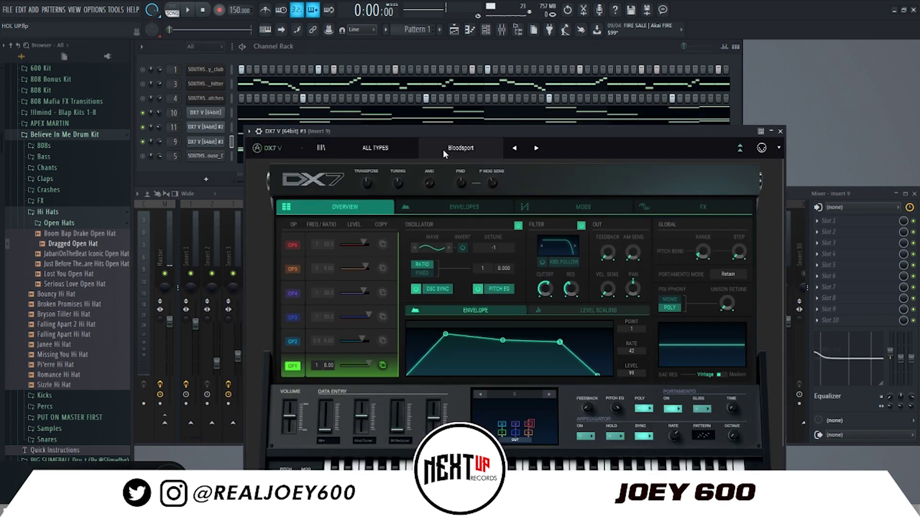
pyautogui.moveTo(479, 134); pyautogui.dragTo(511, 57)
pyautogui.click(348, 81)
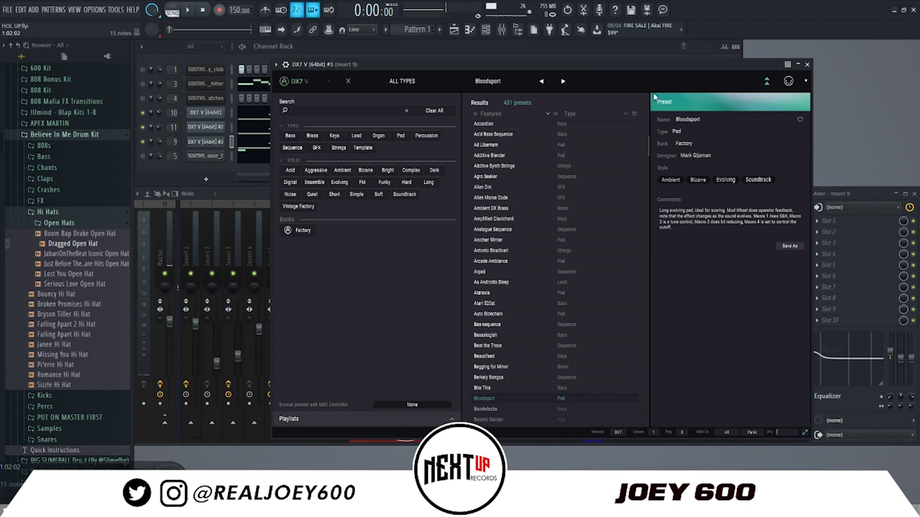
pyautogui.click(807, 65)
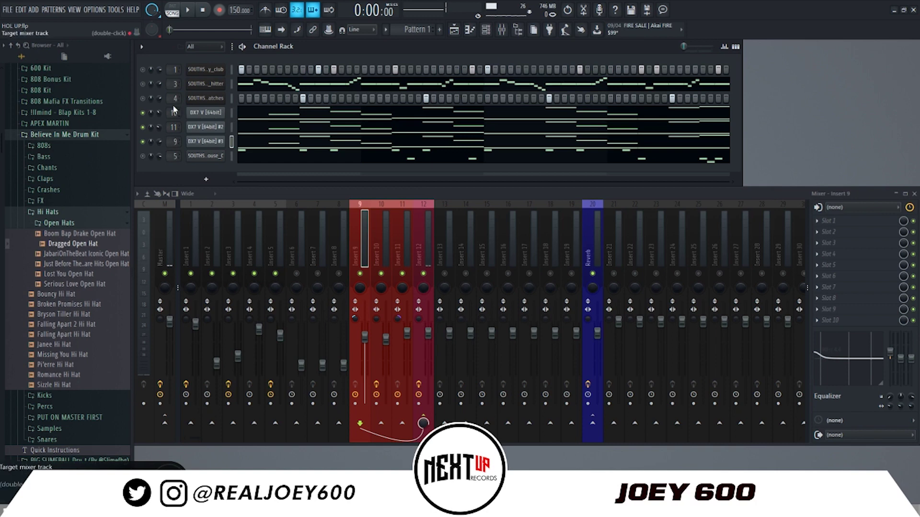
# Step: Unmute the remaining drum and bass channels in the Channel Rack and play the full pattern
pyautogui.moveTo(144, 99); pyautogui.dragTo(146, 77)
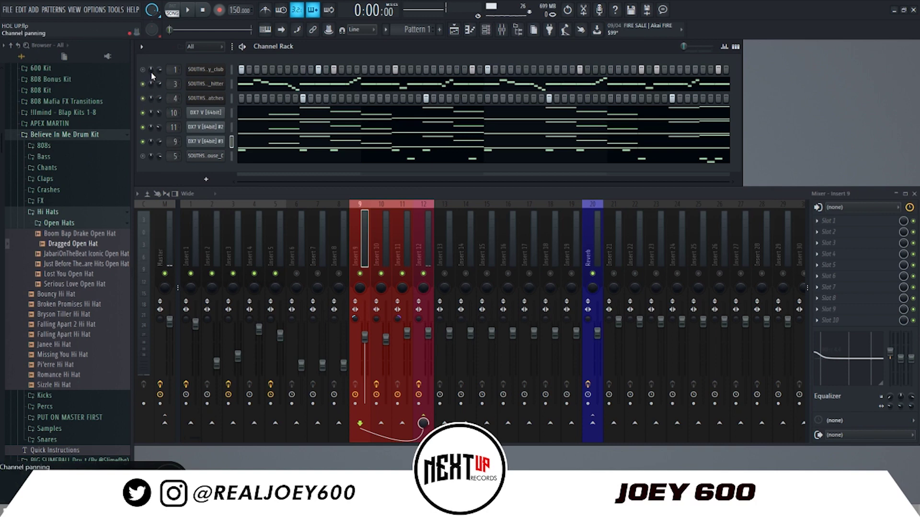
pyautogui.click(143, 70)
pyautogui.click(143, 155)
pyautogui.press('space')
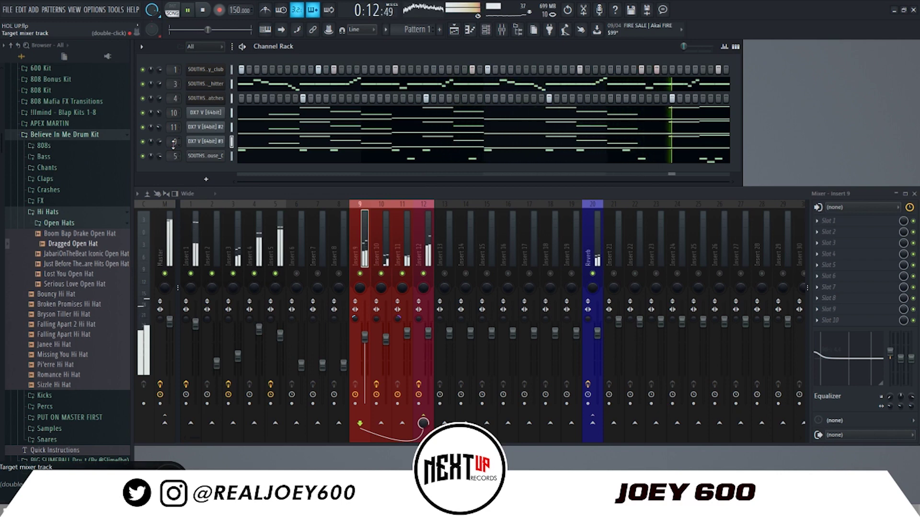
pyautogui.press('space')
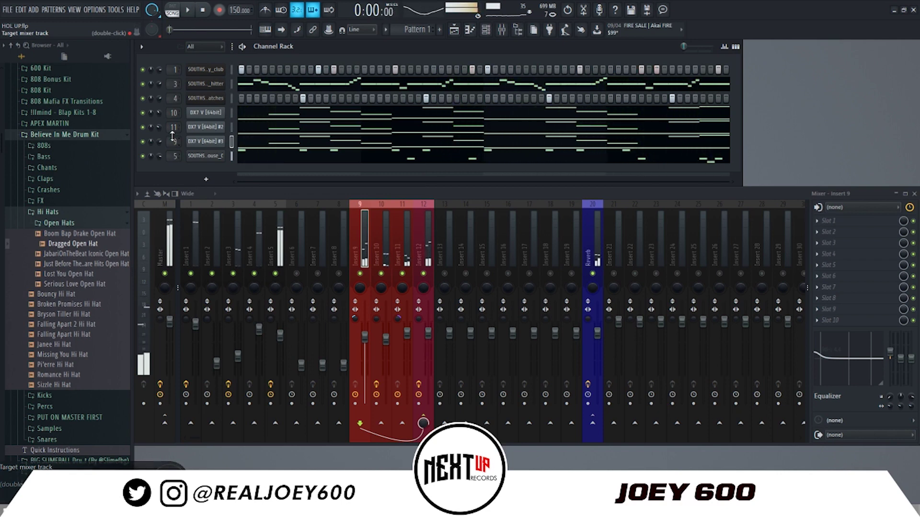
# Step: Solo the first DX7 V channel in the Channel Rack and play its melody on its own
pyautogui.rightClick(148, 113)
pyautogui.click(158, 124)
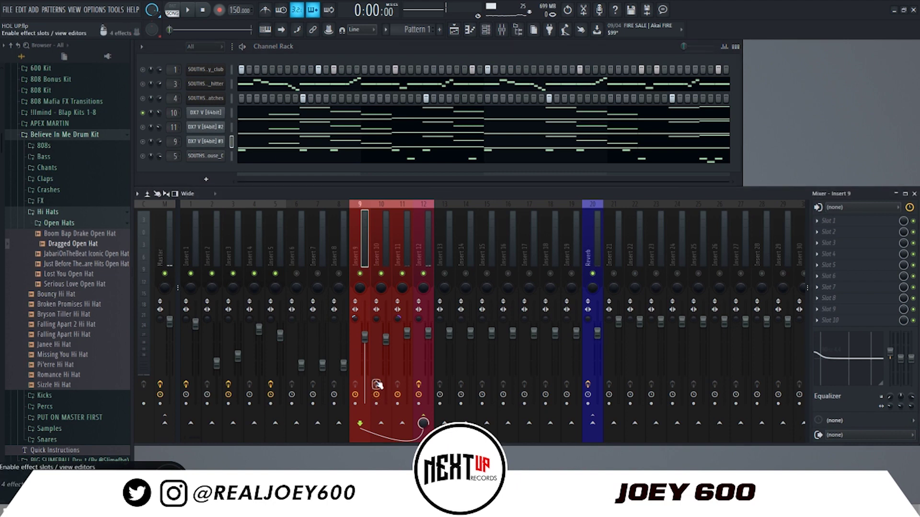
pyautogui.press('space')
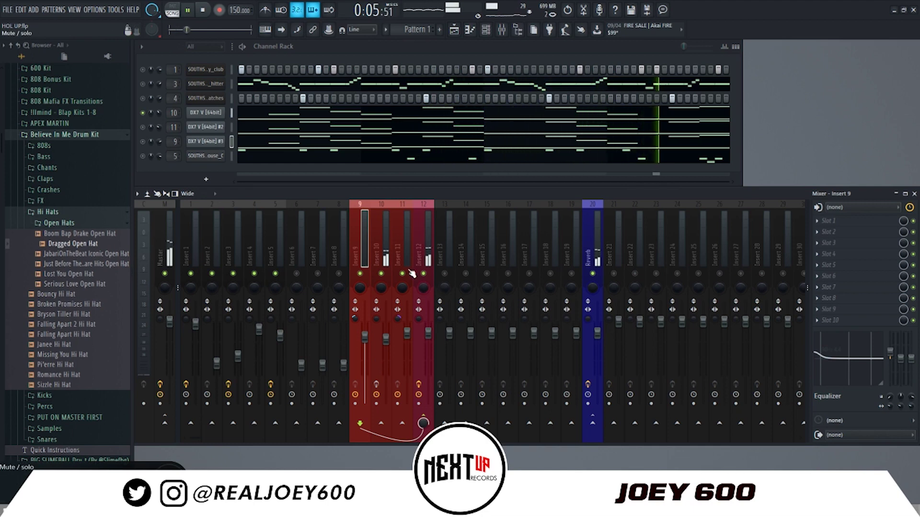
pyautogui.press('space')
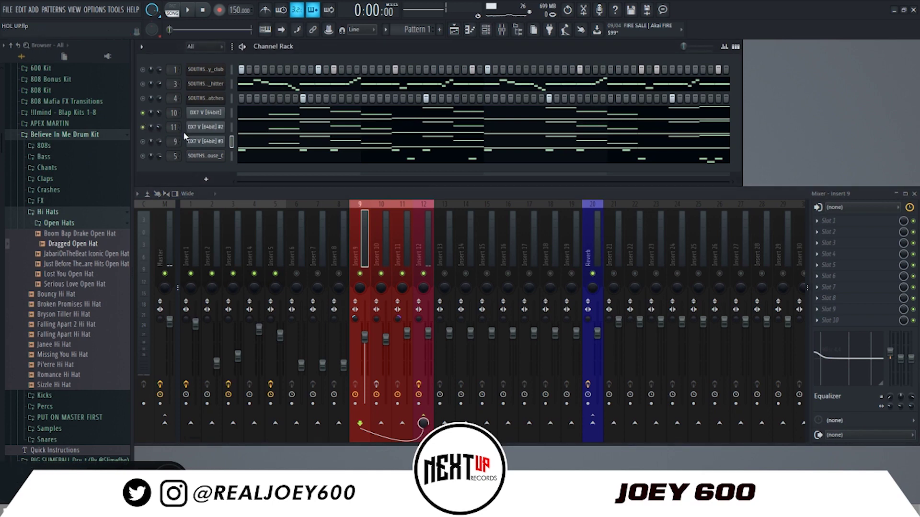
# Step: Check the preset of the DX7 V #2 channel and play it together with the first DX7 V channel
pyautogui.click(200, 128)
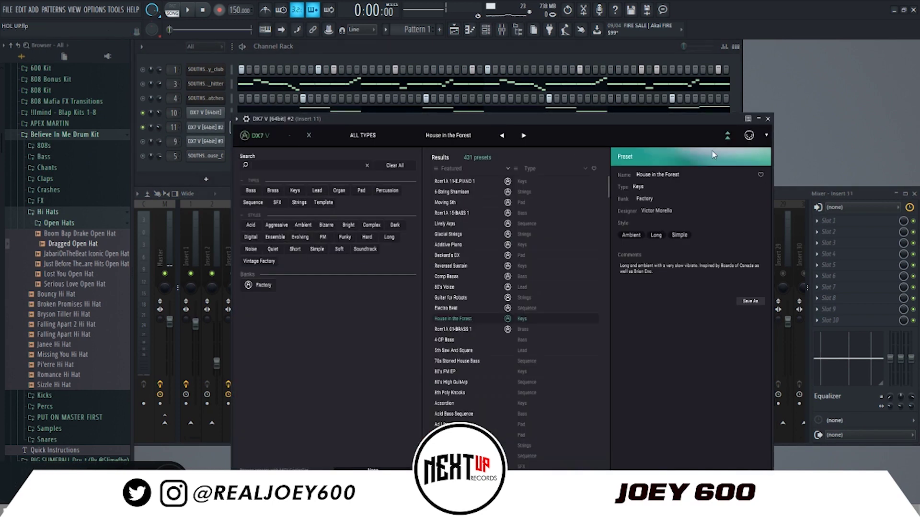
pyautogui.click(767, 119)
pyautogui.press('space')
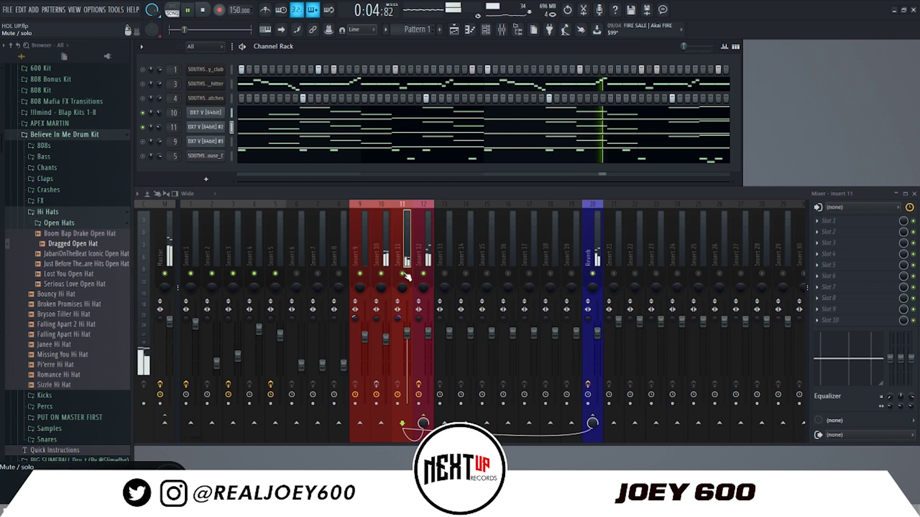
pyautogui.press('space')
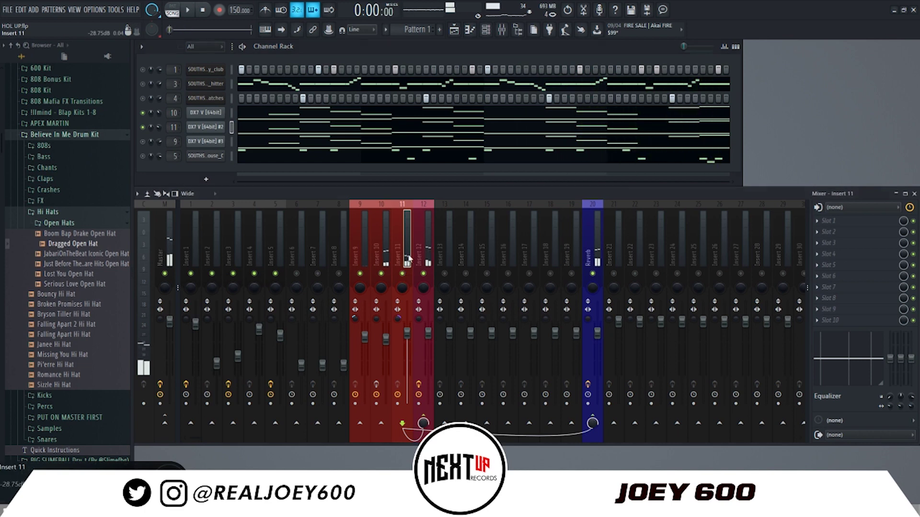
# Step: Solo Insert 10 in the mixer, mute Insert 12 and play the melody without it
pyautogui.click(427, 263)
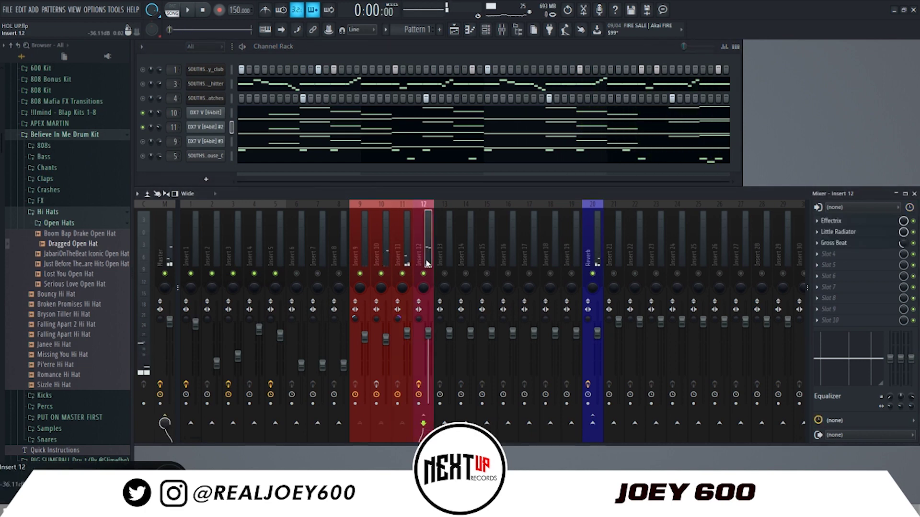
pyautogui.click(386, 263)
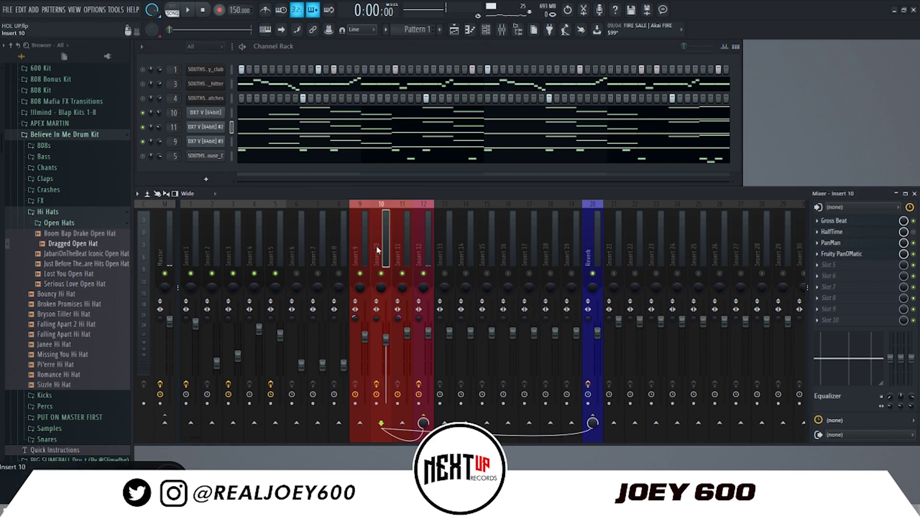
pyautogui.rightClick(381, 273)
pyautogui.click(423, 274)
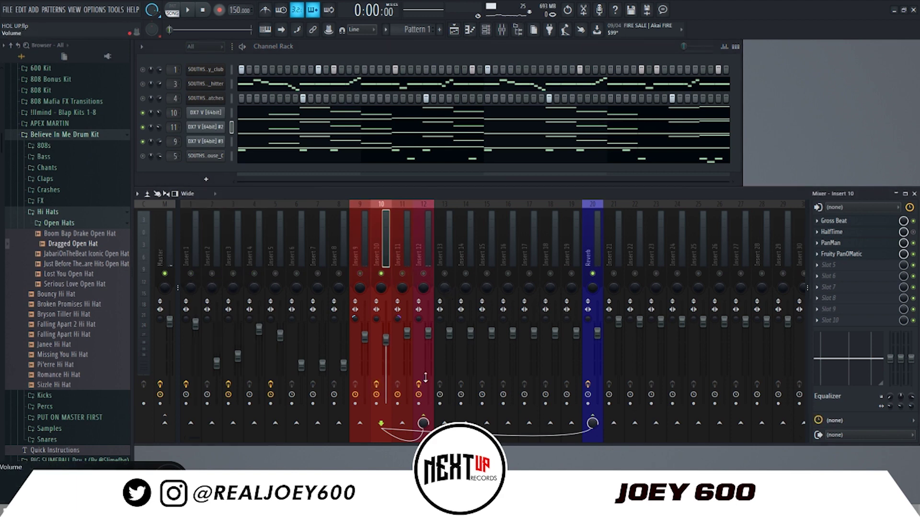
pyautogui.press('space')
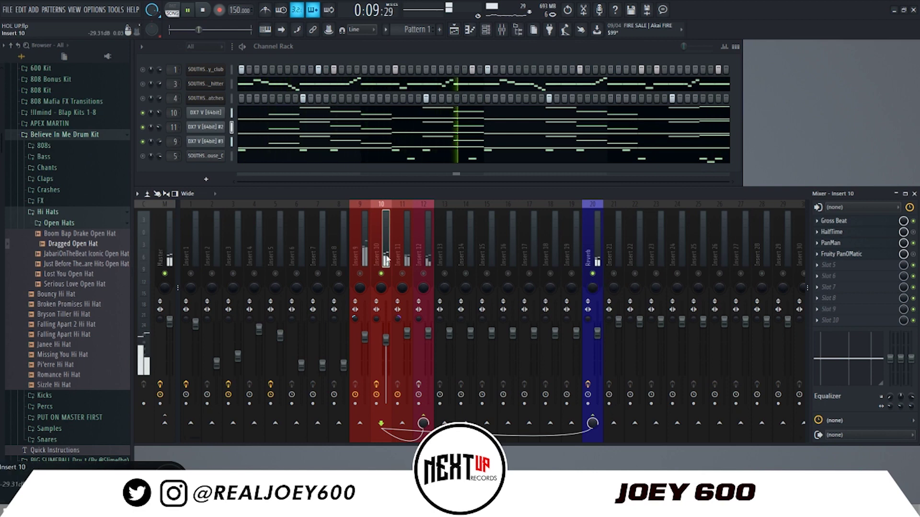
pyautogui.press('space')
# Step: Unmute Insert 12 and compare the melody with and without that track during playback
pyautogui.click(423, 274)
pyautogui.press('space')
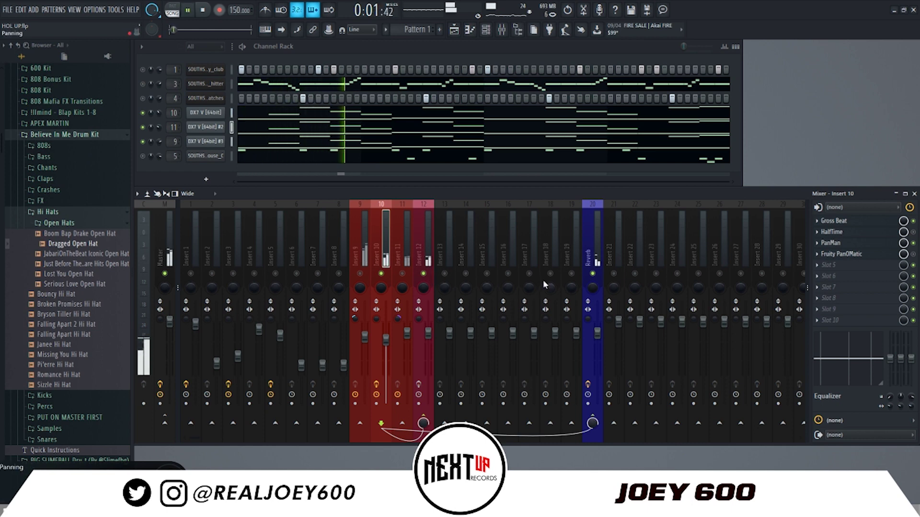
pyautogui.click(432, 243)
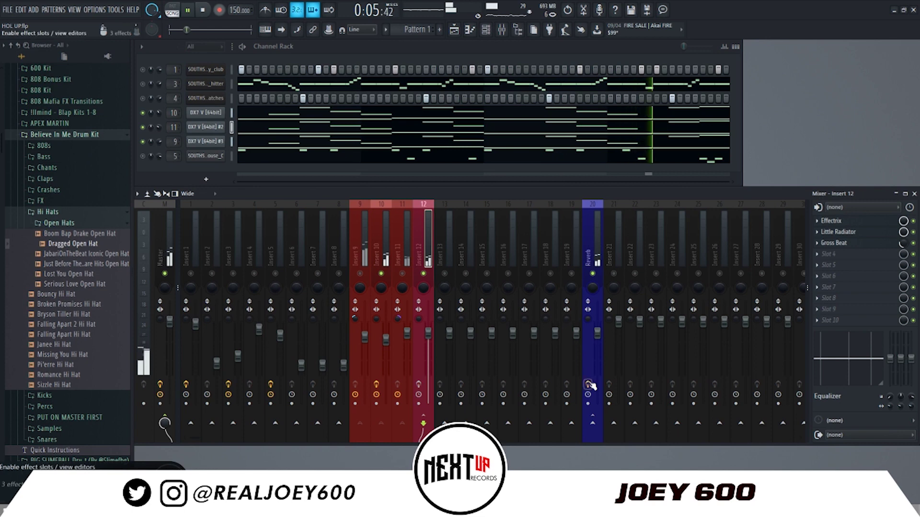
pyautogui.click(423, 273)
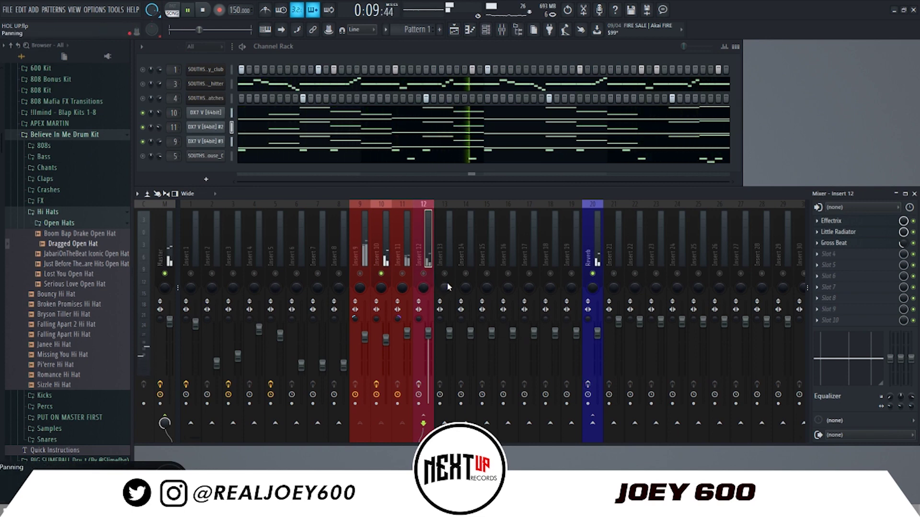
pyautogui.click(423, 274)
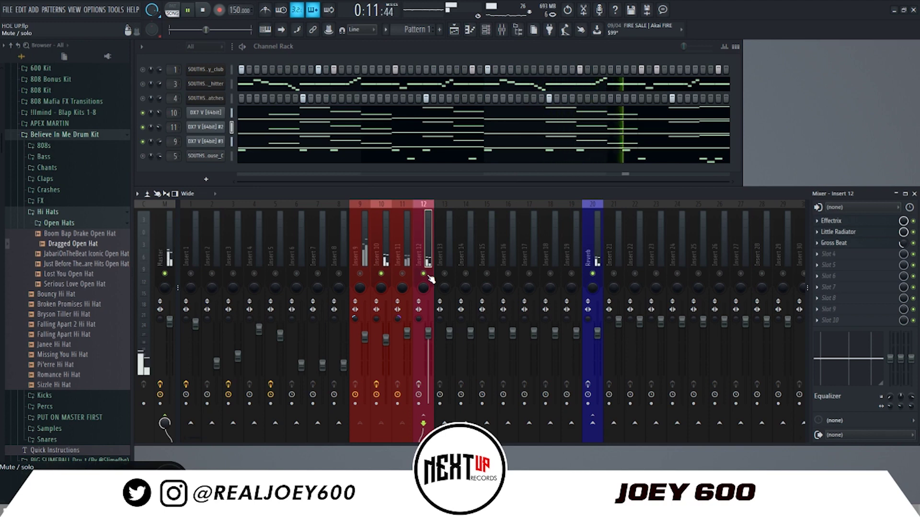
pyautogui.press('space')
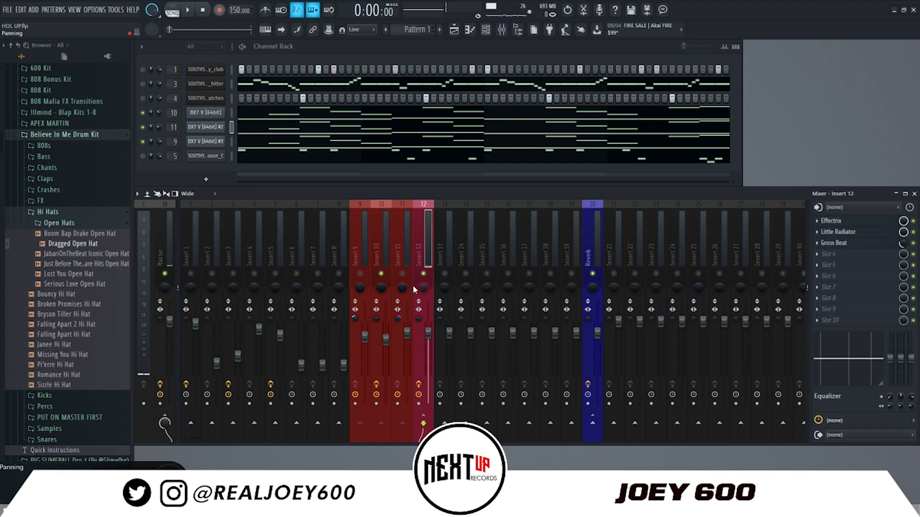
# Step: Unmute Insert 11 in the mixer and play it together with Inserts 10 and 12
pyautogui.click(402, 274)
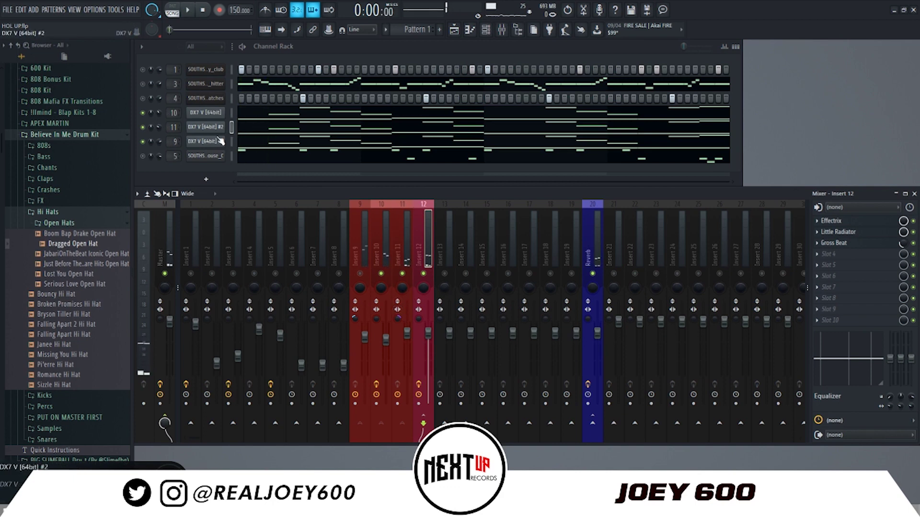
pyautogui.press('space')
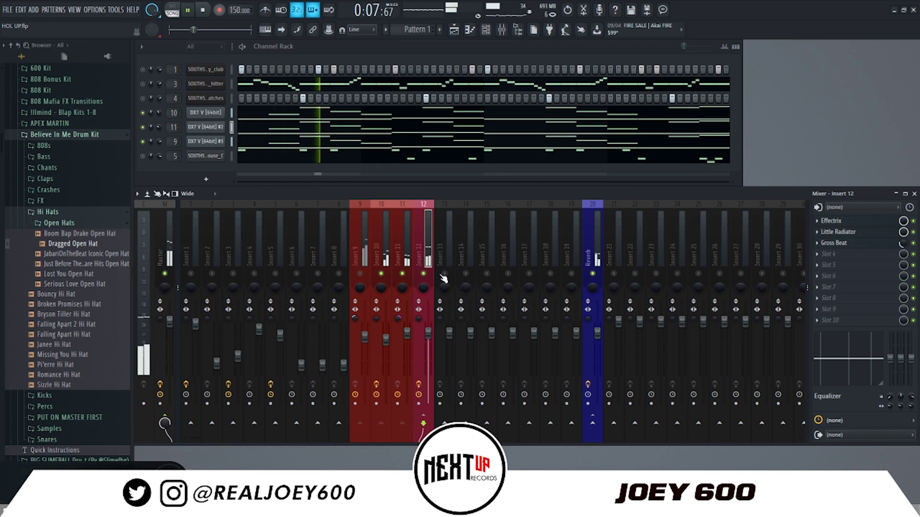
pyautogui.press('space')
# Step: Examine the DX7 V #2 melody in the piano roll and audition several notes on its keyboard
pyautogui.click(343, 131)
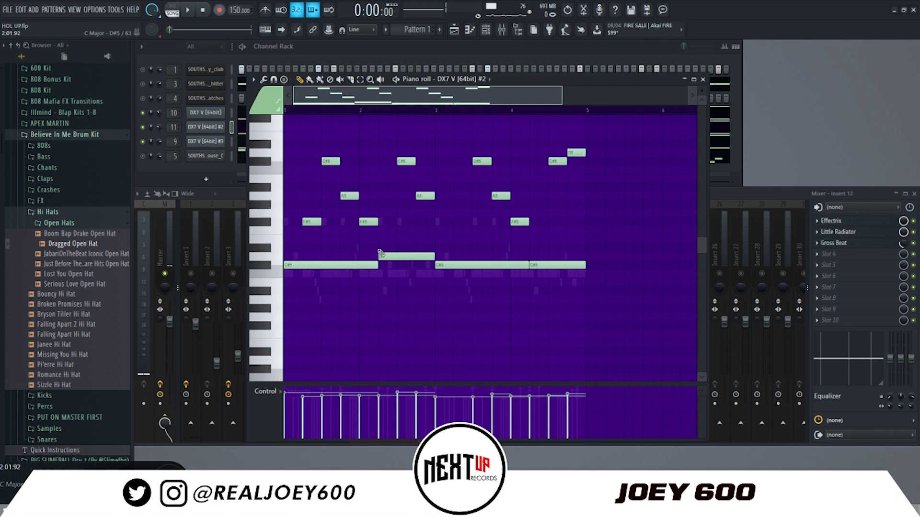
pyautogui.click(261, 224)
pyautogui.click(266, 267)
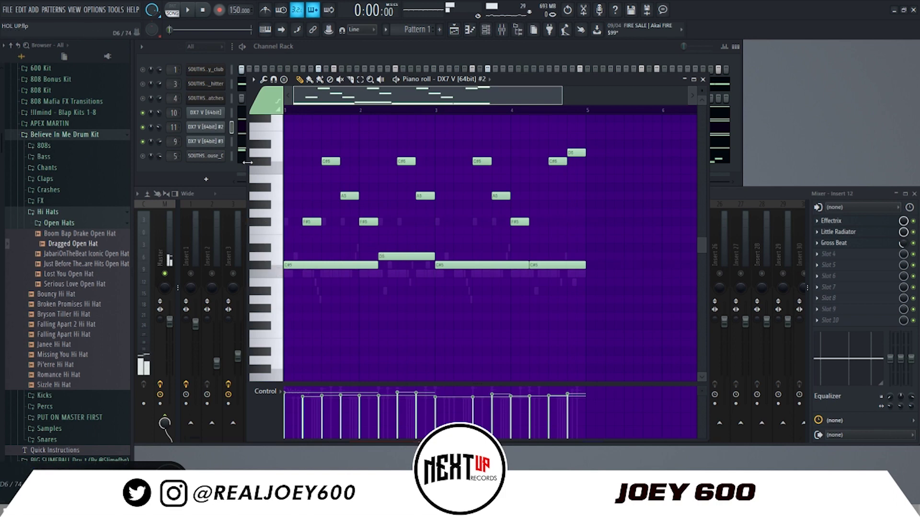
pyautogui.click(268, 246)
pyautogui.click(266, 225)
pyautogui.click(278, 200)
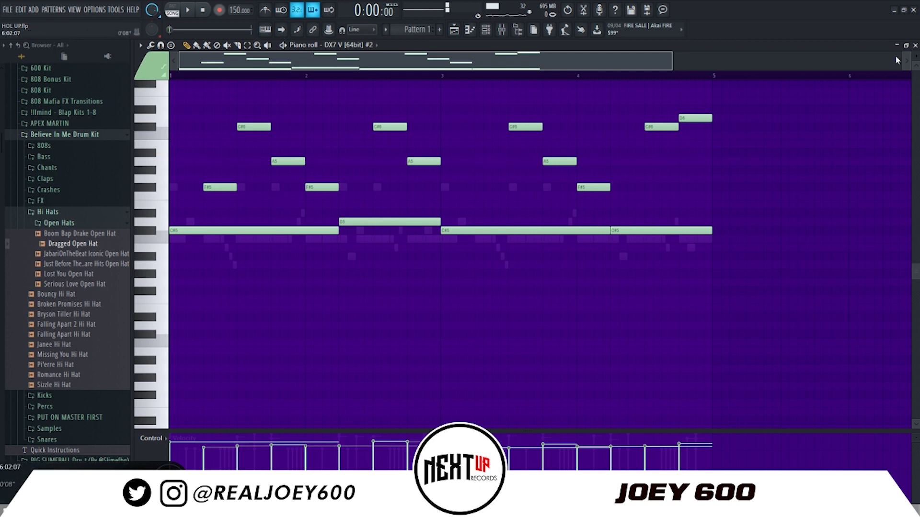
pyautogui.click(915, 45)
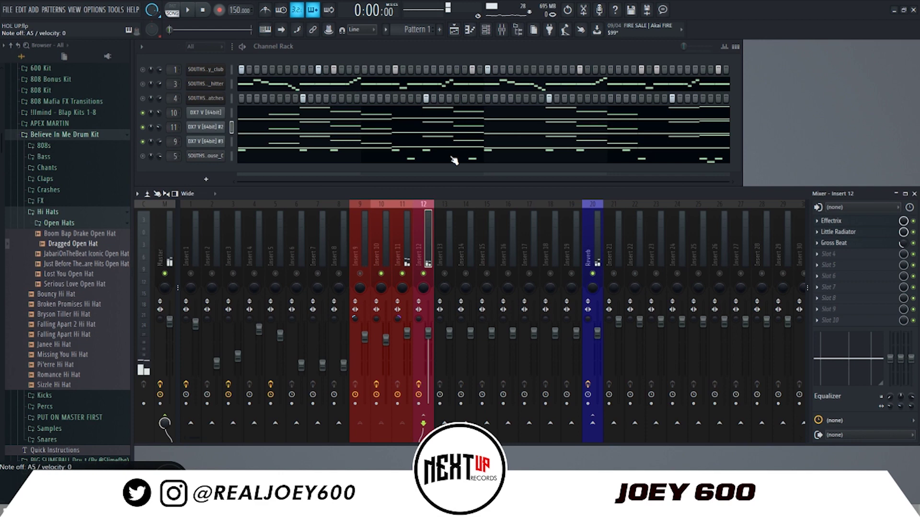
# Step: Inspect the Effectrix settings on Insert 12 in the enlarged mixer
pyautogui.press('F6')
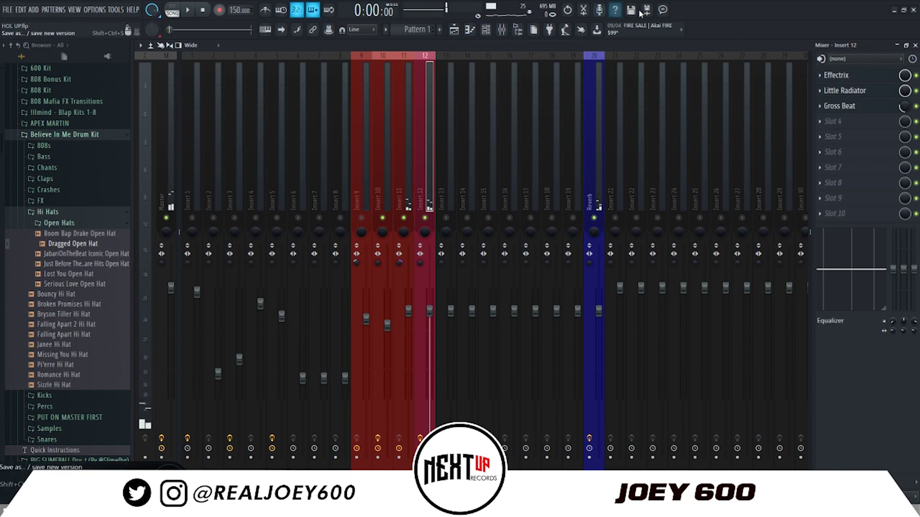
pyautogui.click(846, 75)
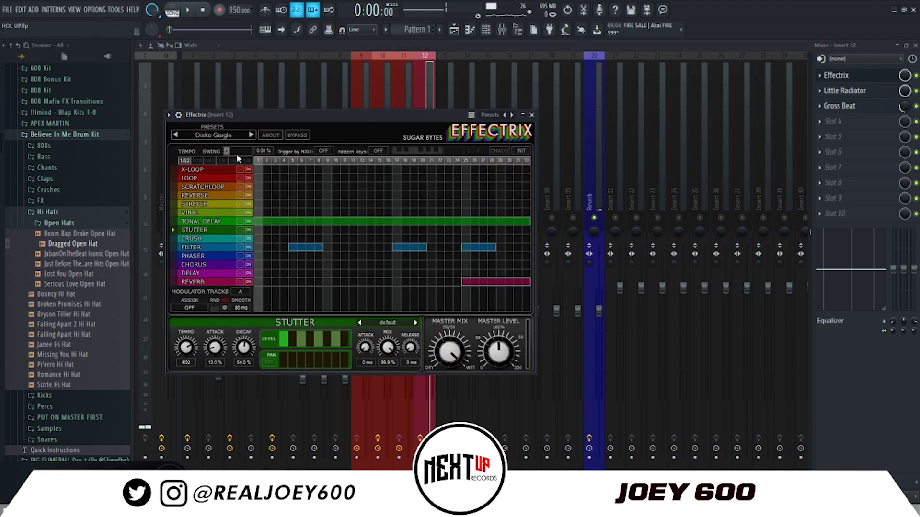
pyautogui.click(531, 115)
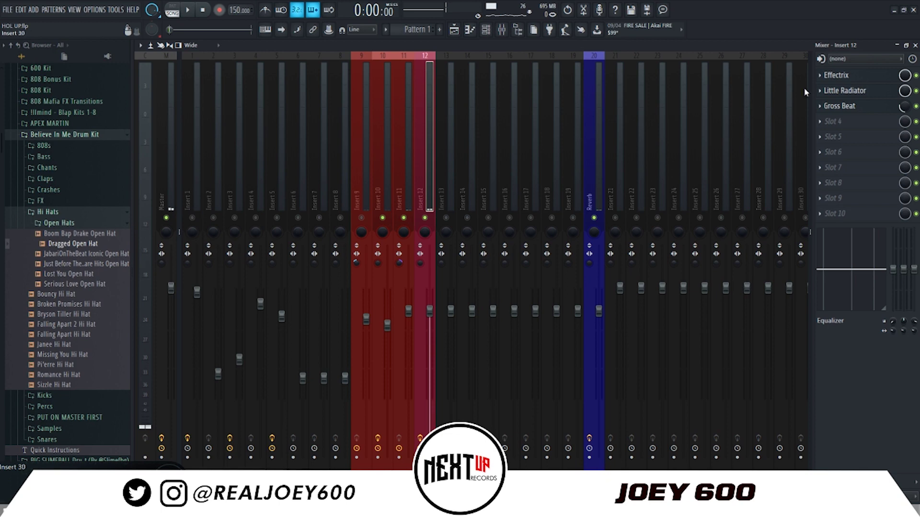
# Step: Inspect the Little Radiator and Gross Beat settings on Insert 12, closing each effect window after viewing
pyautogui.click(868, 94)
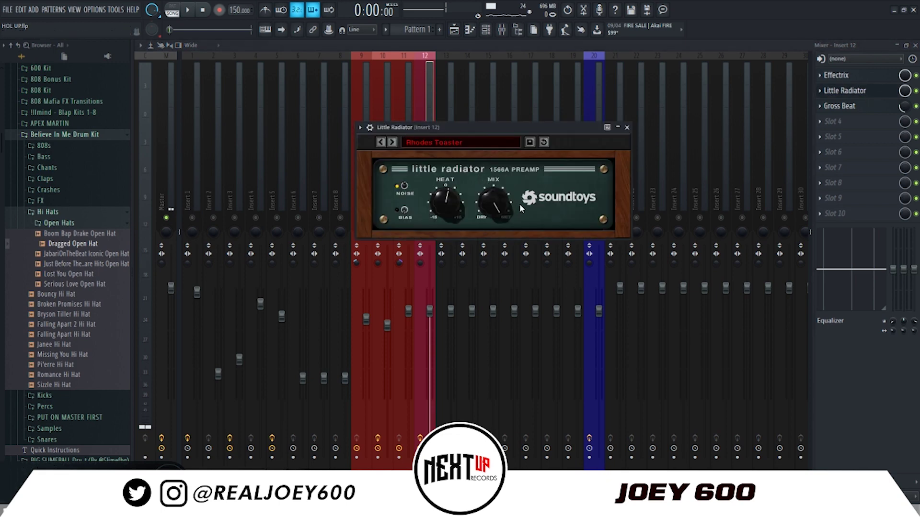
pyautogui.click(627, 127)
pyautogui.click(839, 106)
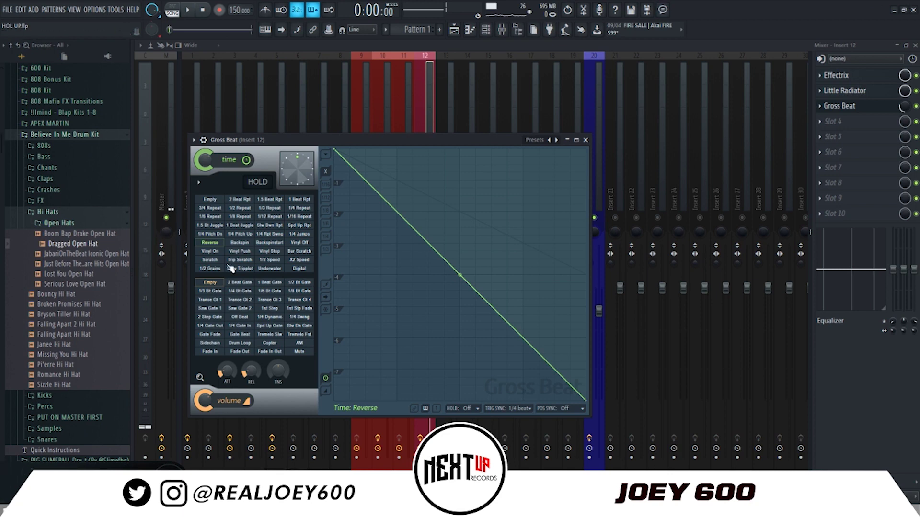
pyautogui.click(586, 140)
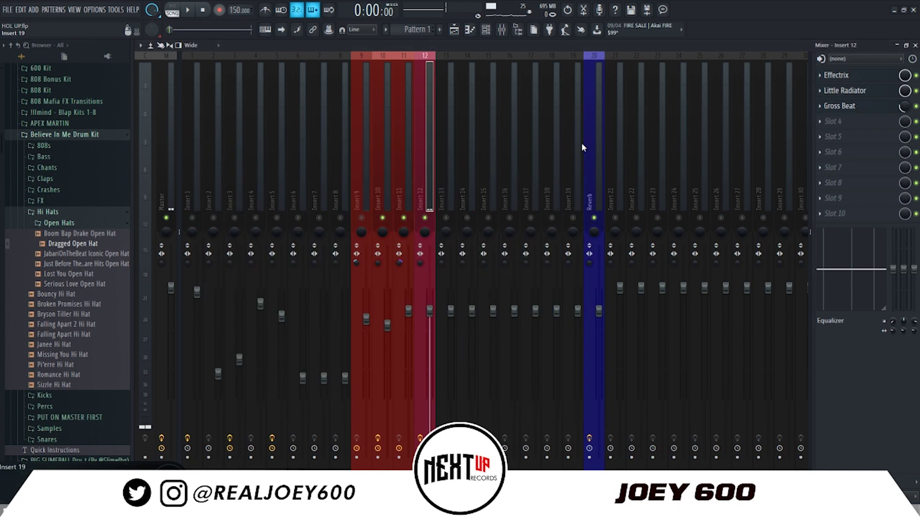
# Step: Restore the mixer to its smaller size and move it up over the Channel Rack so the track routing can be seen
pyautogui.click(389, 197)
pyautogui.click(409, 197)
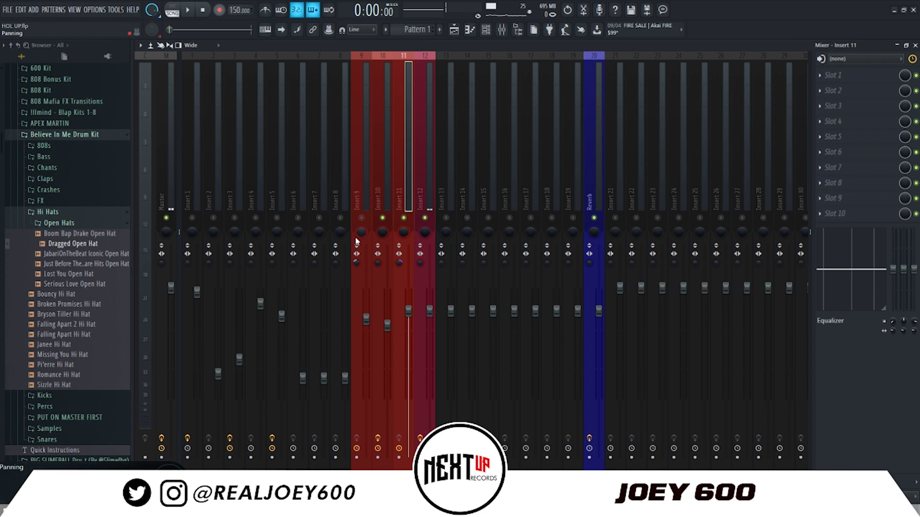
pyautogui.doubleClick(585, 51)
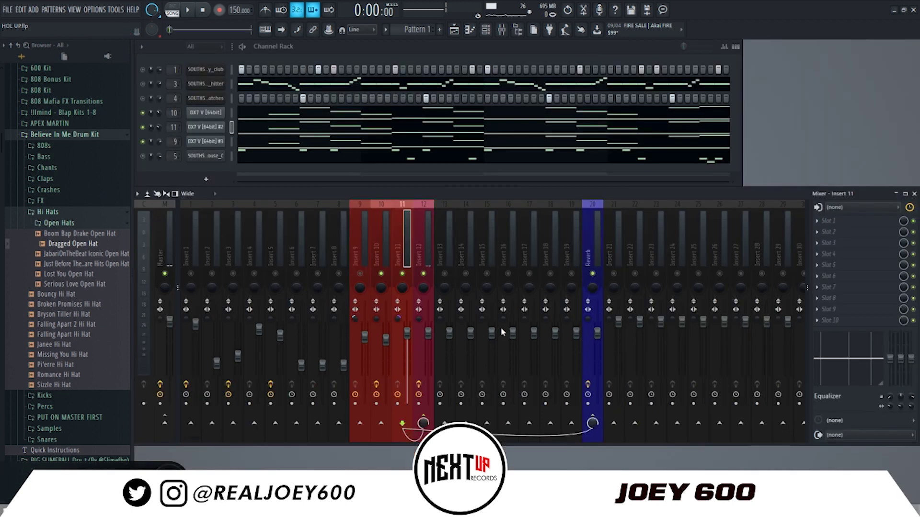
pyautogui.moveTo(372, 182); pyautogui.dragTo(389, 126)
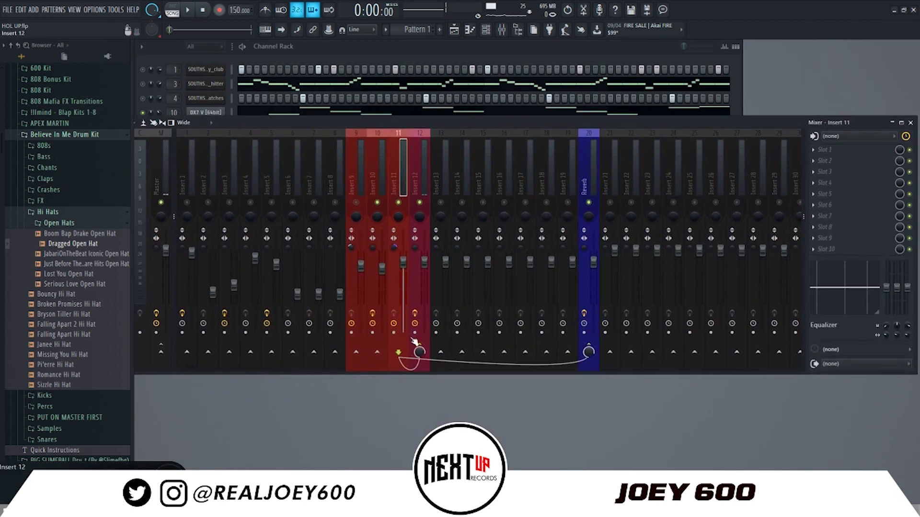
# Step: Examine how Inserts 9, 10 and 11 are routed to Insert 12 and the Reverb track
pyautogui.click(355, 182)
pyautogui.click(377, 182)
pyautogui.click(394, 182)
pyautogui.click(412, 190)
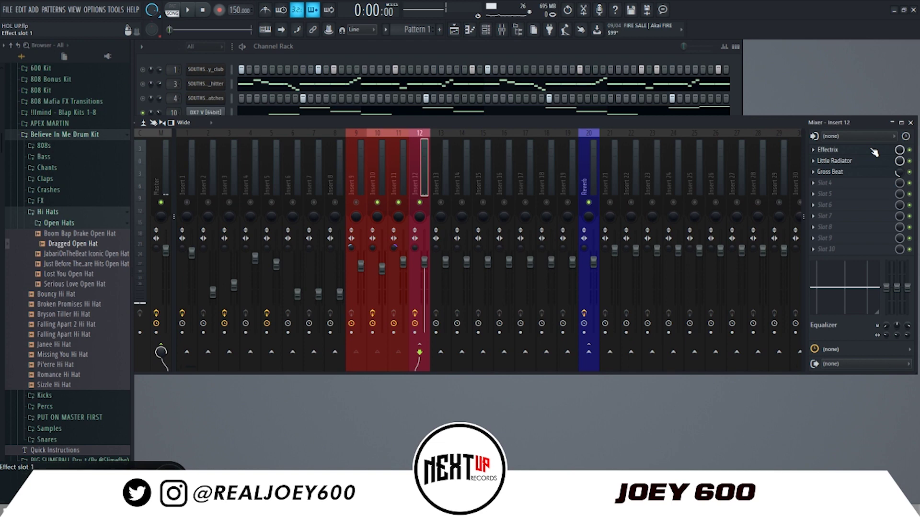
pyautogui.click(404, 171)
pyautogui.click(416, 188)
pyautogui.click(401, 357)
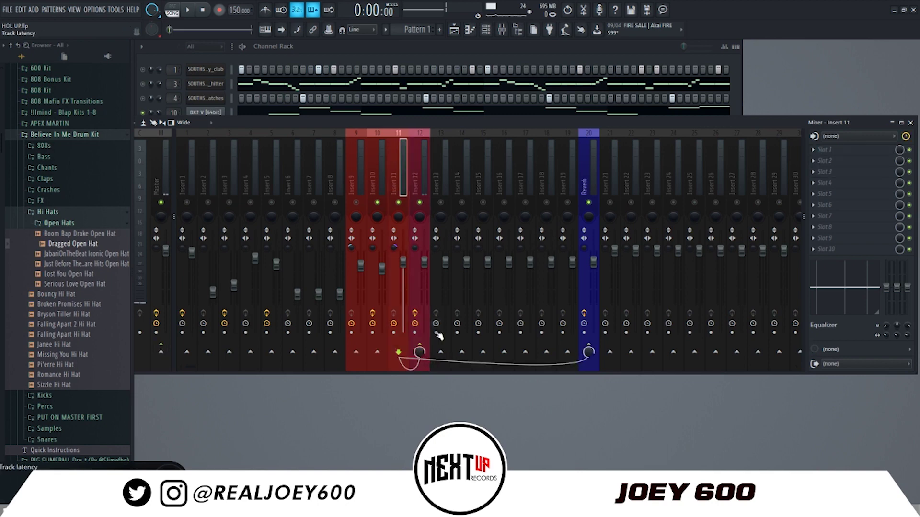
# Step: Select the Reverb track and inspect its Krush and ValhallaVintageVerb effects
pyautogui.click(582, 177)
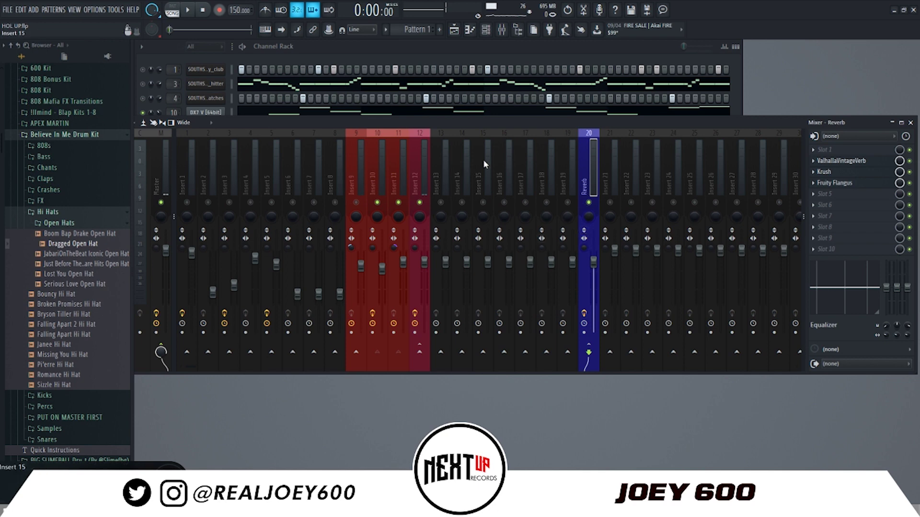
pyautogui.click(854, 151)
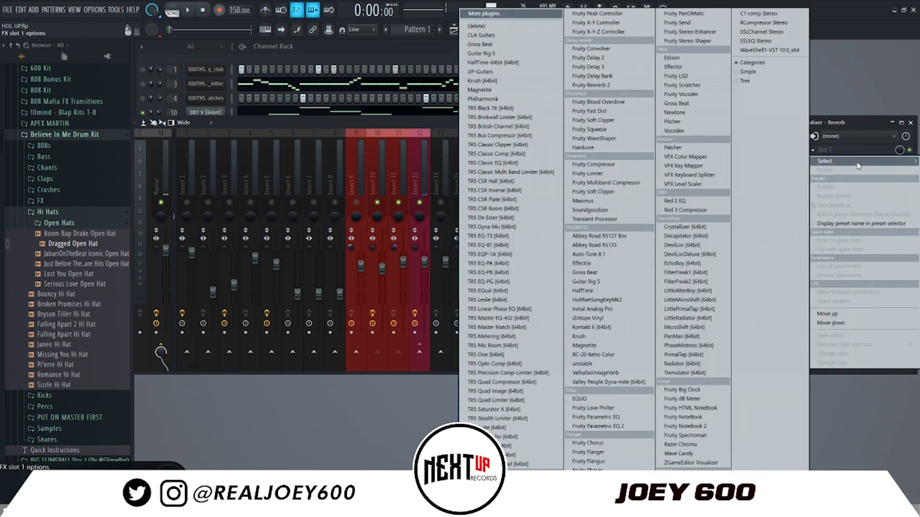
pyautogui.click(868, 144)
pyautogui.click(863, 172)
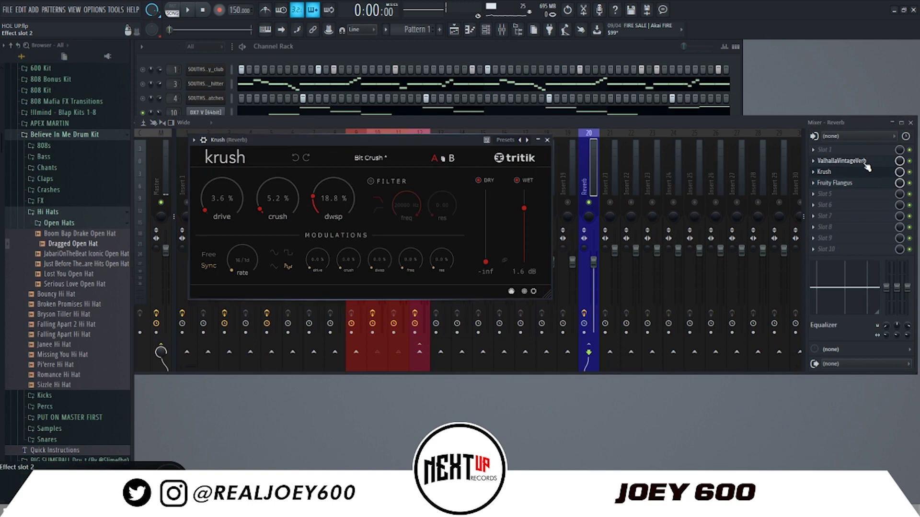
pyautogui.click(866, 163)
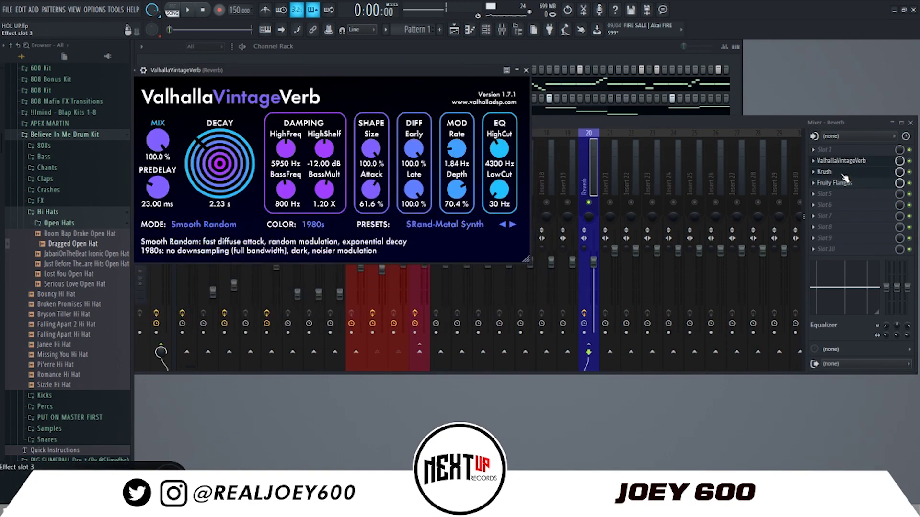
# Step: Reopen Krush on the Reverb track, move its window into clear view, examine its Bit Crush settings and close it
pyautogui.click(846, 173)
pyautogui.moveTo(366, 141); pyautogui.dragTo(304, 207)
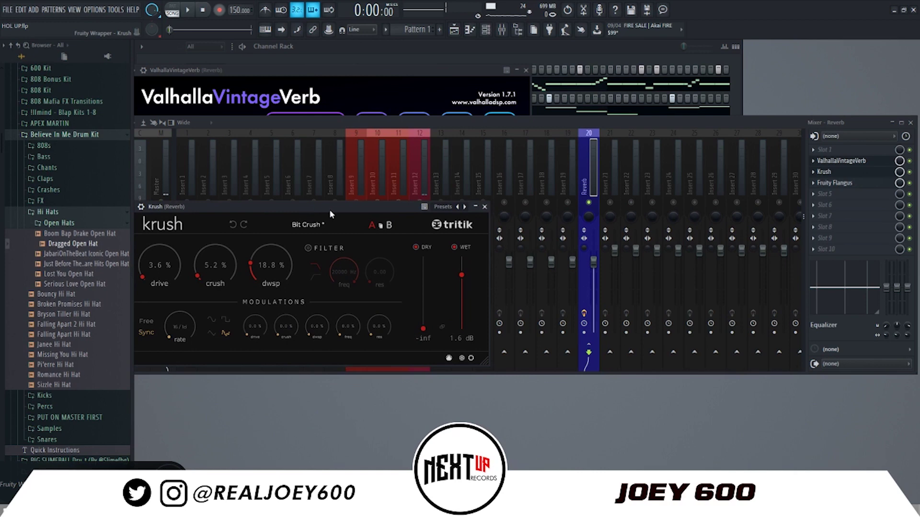
pyautogui.moveTo(338, 210); pyautogui.dragTo(347, 192)
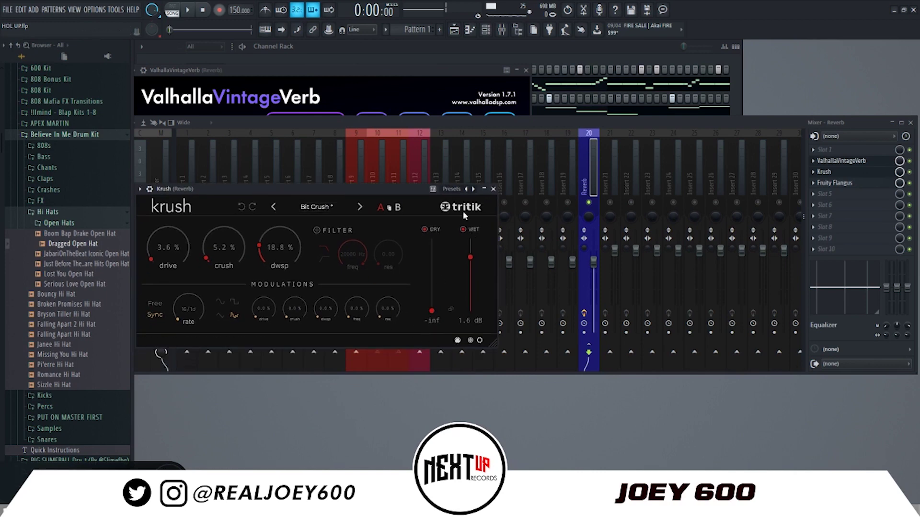
pyautogui.click(494, 189)
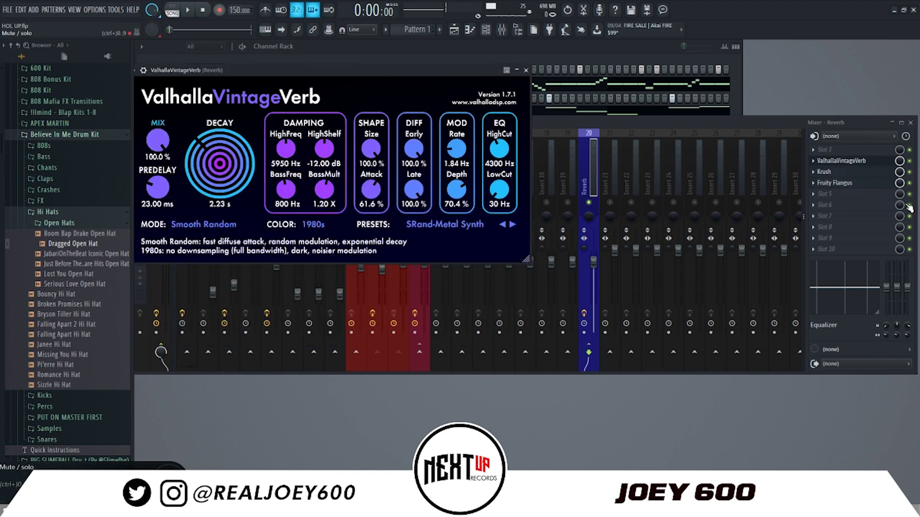
# Step: Inspect the Fruity Flangus sliders on the Reverb track, and close the Flangus and ValhallaVintageVerb windows
pyautogui.click(850, 184)
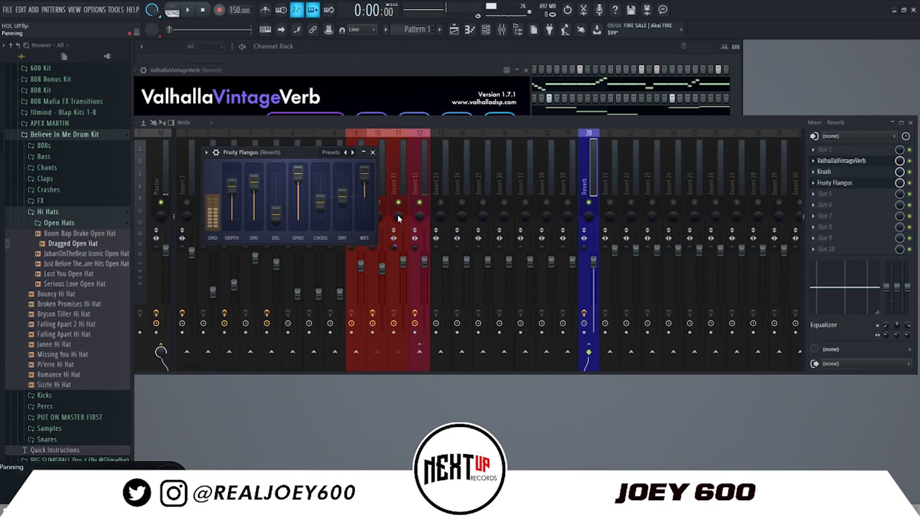
pyautogui.click(372, 152)
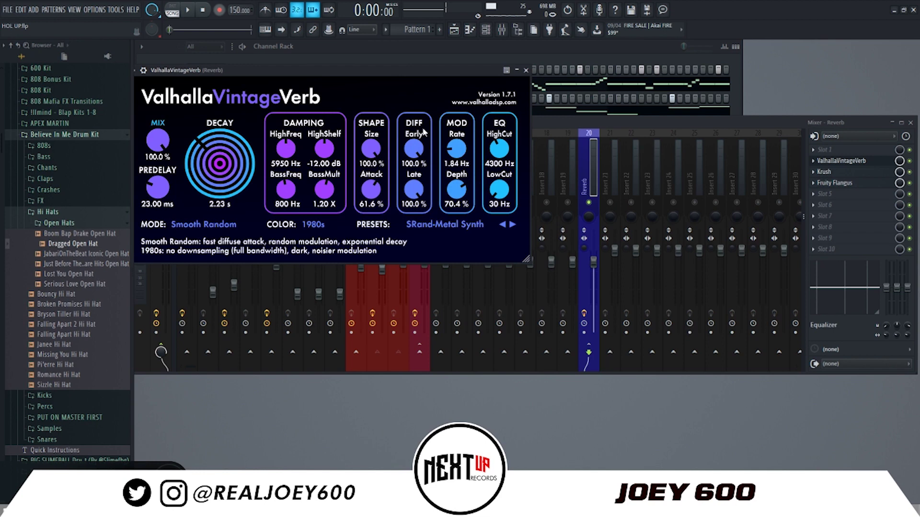
pyautogui.click(526, 70)
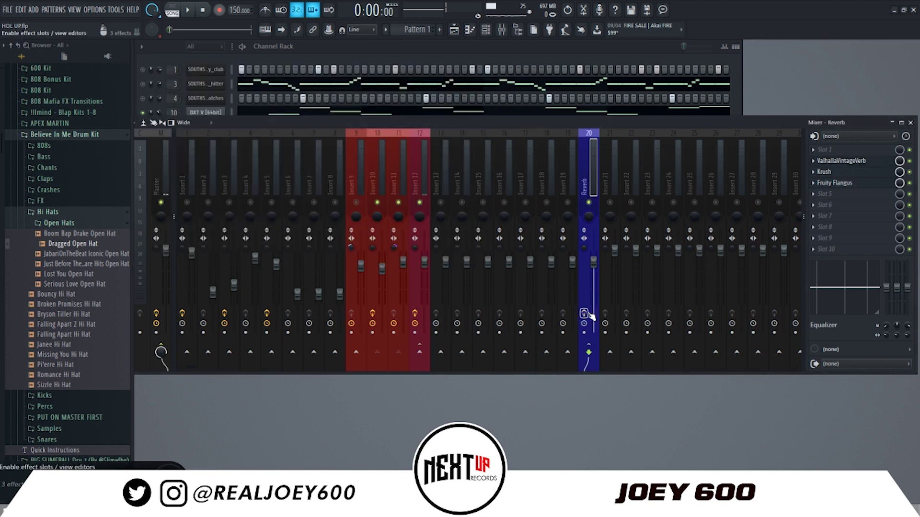
# Step: Play the melody with the Reverb track's effects off and on to compare the sound
pyautogui.press('space')
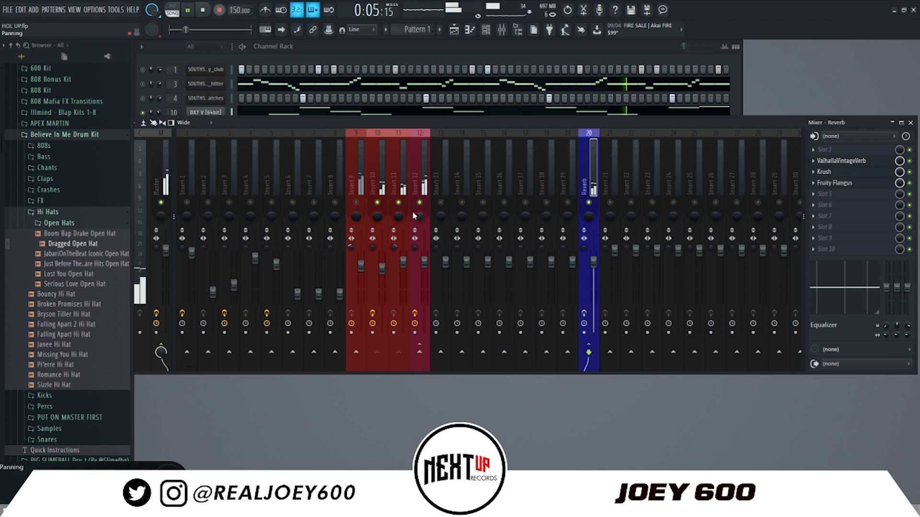
pyautogui.press('space')
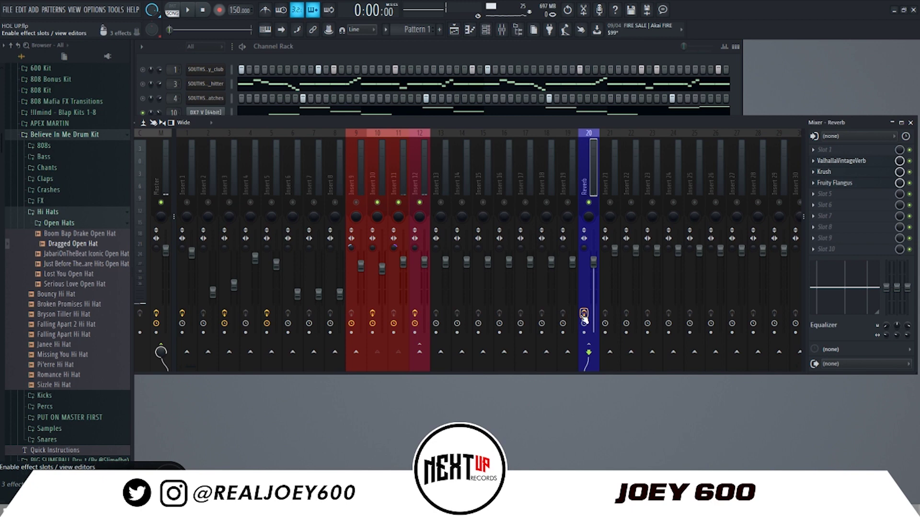
pyautogui.press('space')
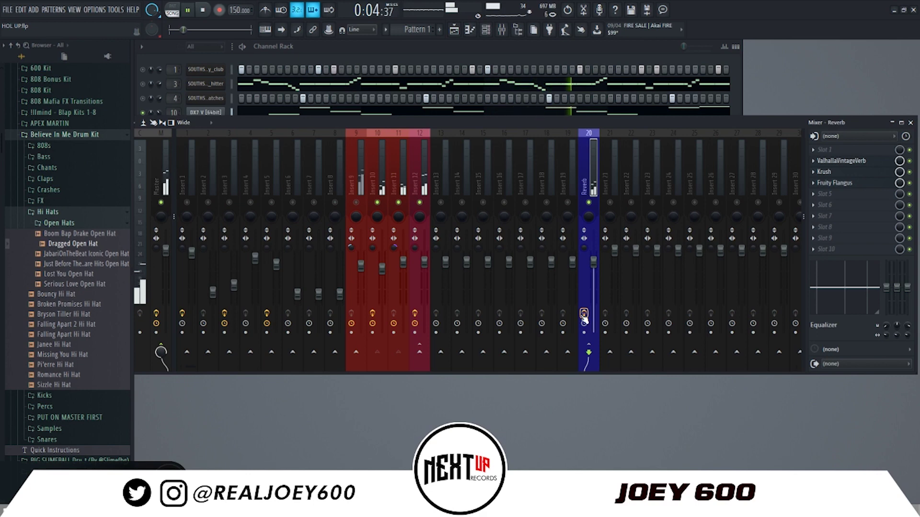
pyautogui.press('space')
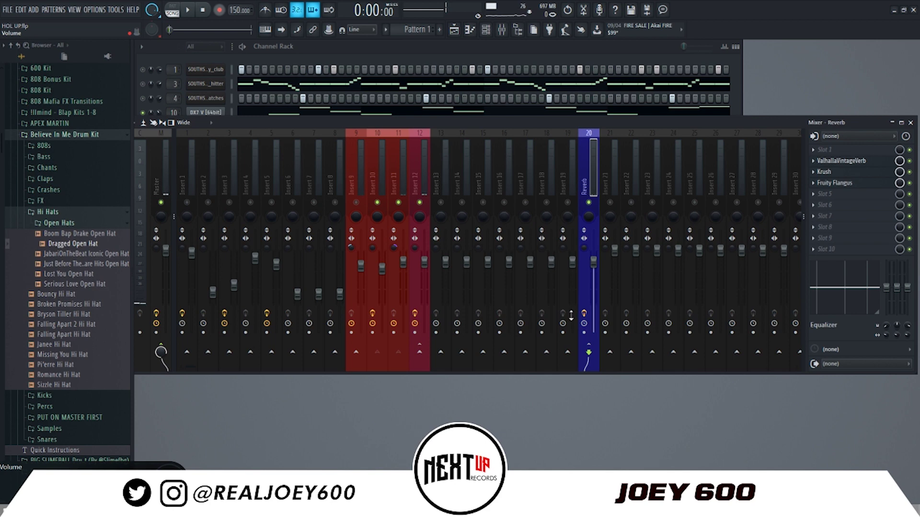
# Step: Select Insert 10 and inspect the JackTheSwing4 time pattern in its Gross Beat
pyautogui.click(378, 203)
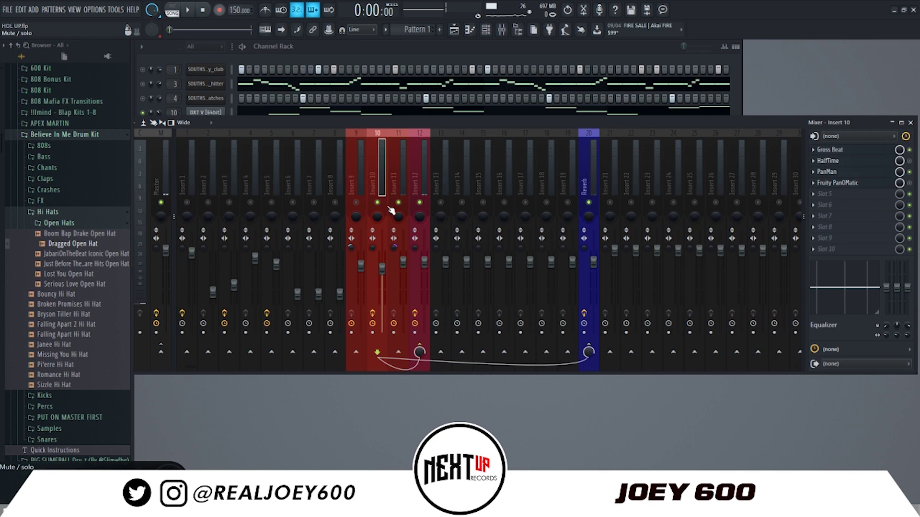
pyautogui.click(831, 149)
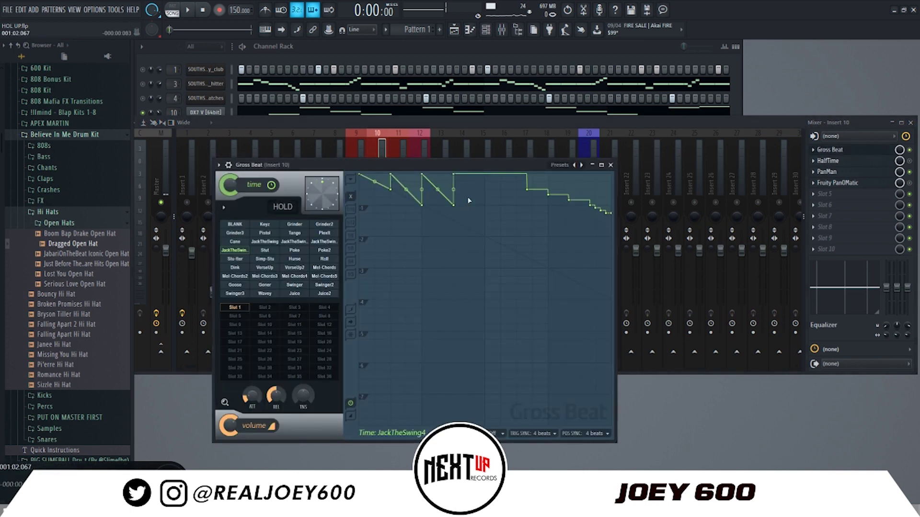
pyautogui.click(611, 165)
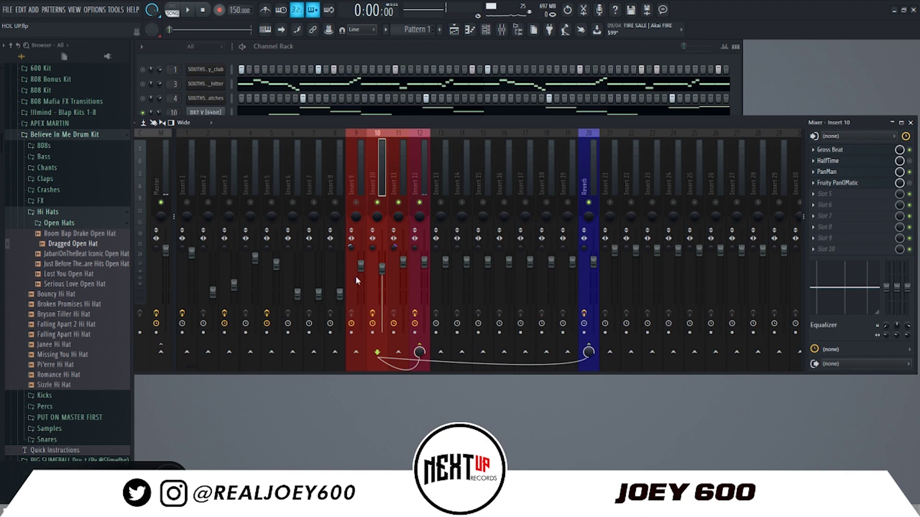
# Step: Select Insert 9 in the mixer and unmute it
pyautogui.click(360, 191)
pyautogui.click(356, 202)
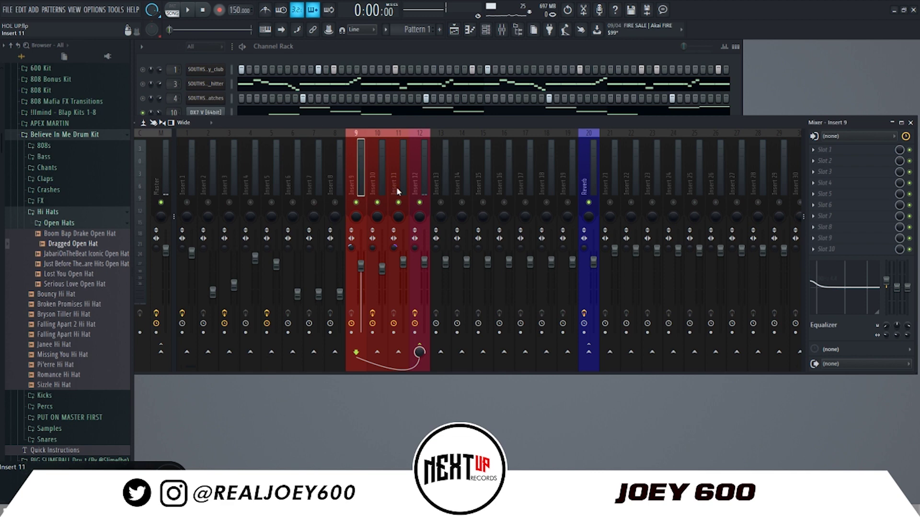
# Step: Review Insert 12's Effectrix, Little Radiator and Gross Beat effects again and close their windows
pyautogui.click(413, 179)
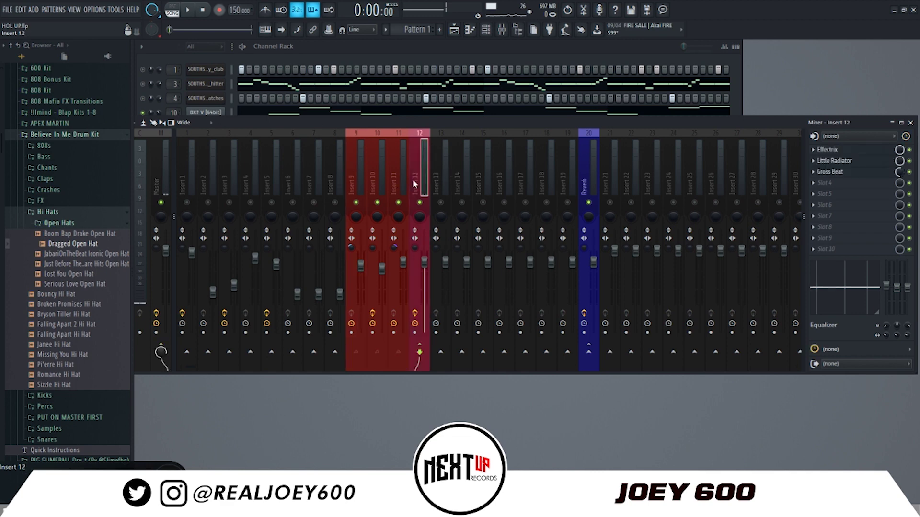
pyautogui.click(848, 150)
pyautogui.click(844, 161)
pyautogui.click(838, 172)
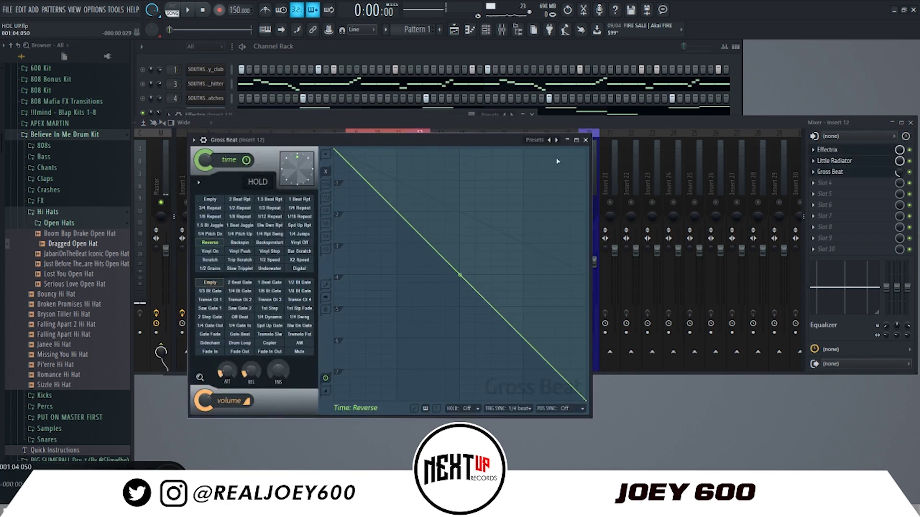
pyautogui.click(586, 141)
pyautogui.click(531, 115)
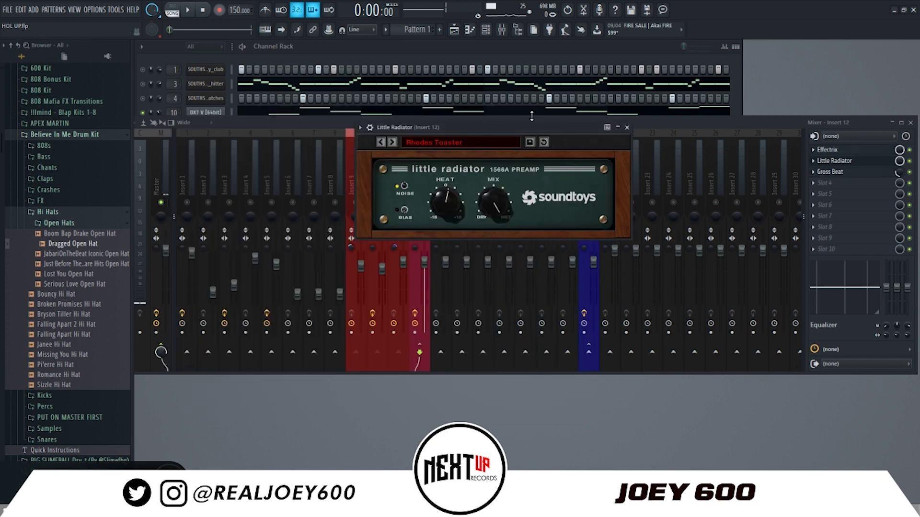
pyautogui.click(626, 128)
# Step: Select Insert 9 and play its melody together with Inserts 10, 11 and 12
pyautogui.click(364, 181)
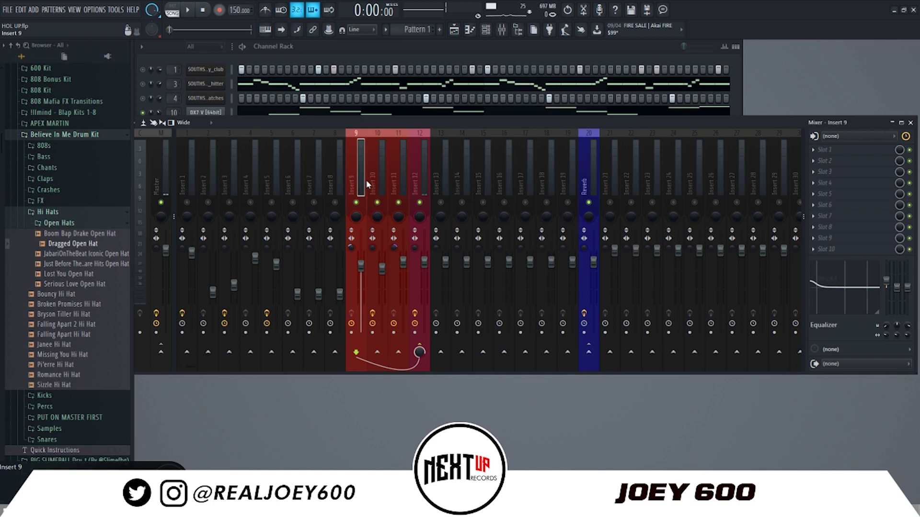
pyautogui.press('space')
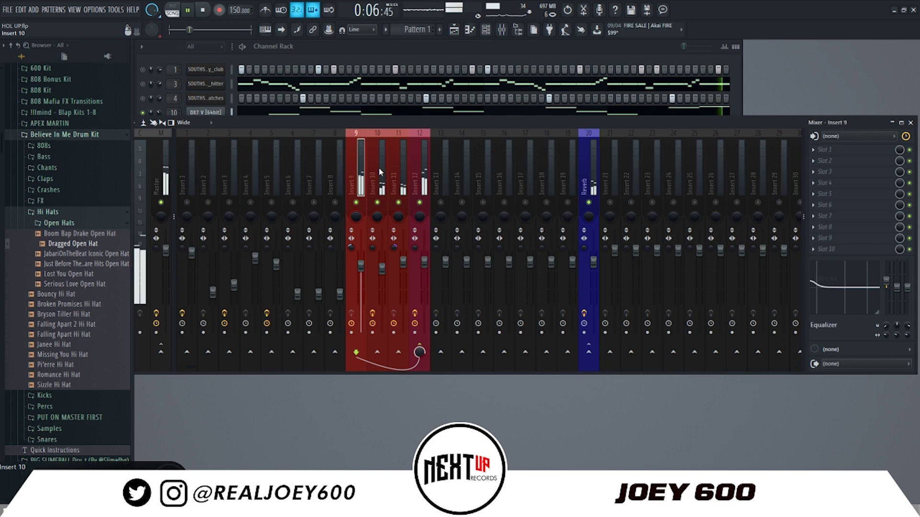
pyautogui.press('space')
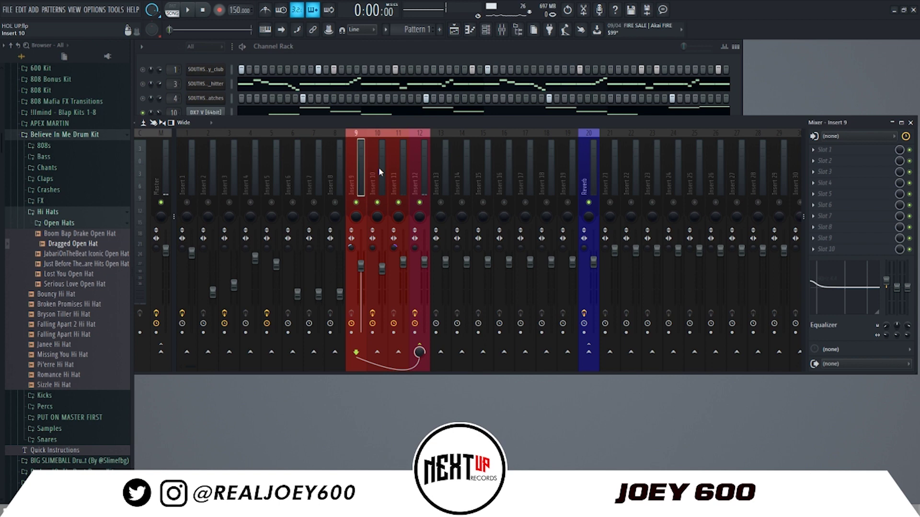
# Step: Bring the Channel Rack forward and unmute the channel routed to mixer track 5
pyautogui.click(375, 57)
pyautogui.click(142, 155)
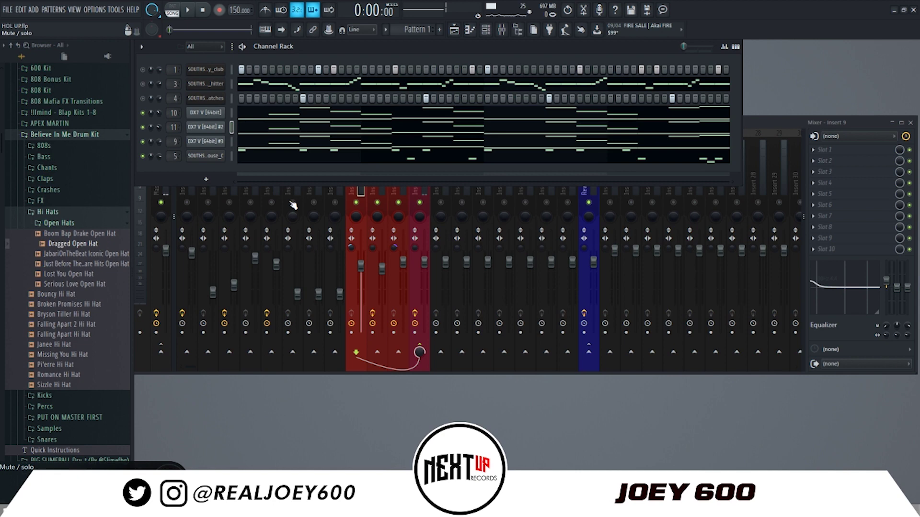
# Step: Open Decapitator on Insert 5 and move its window into clear view to inspect the DrumFattener3 preset
pyautogui.click(321, 190)
pyautogui.click(270, 193)
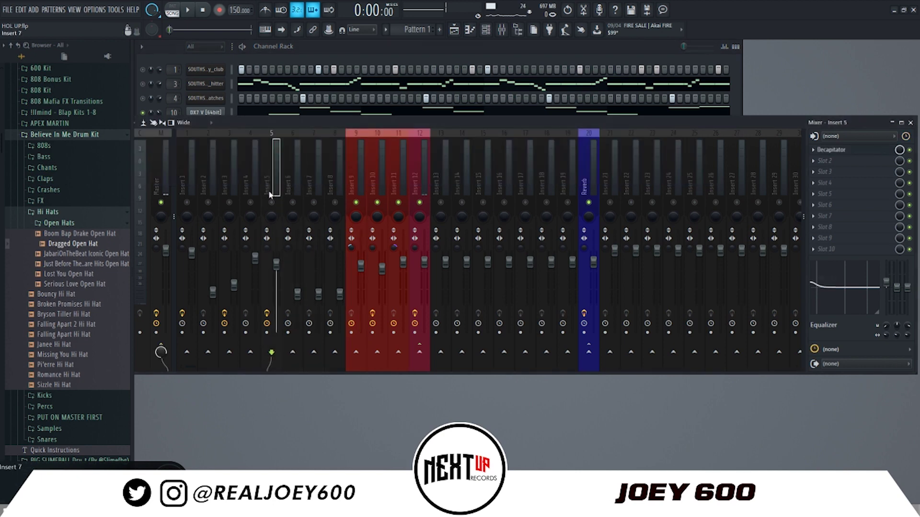
pyautogui.click(836, 151)
pyautogui.moveTo(560, 140); pyautogui.dragTo(254, 99)
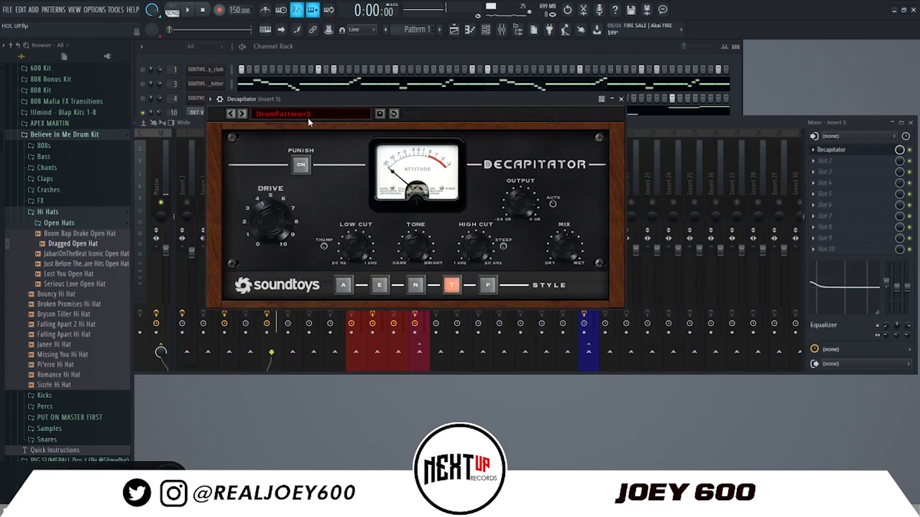
# Step: Adjust the Drive, Low Cut and Mix controls in Insert 5's Decapitator and close the plugin window
pyautogui.moveTo(273, 239); pyautogui.dragTo(269, 233)
pyautogui.moveTo(360, 257); pyautogui.dragTo(360, 250)
pyautogui.moveTo(567, 254); pyautogui.dragTo(568, 248)
pyautogui.click(621, 99)
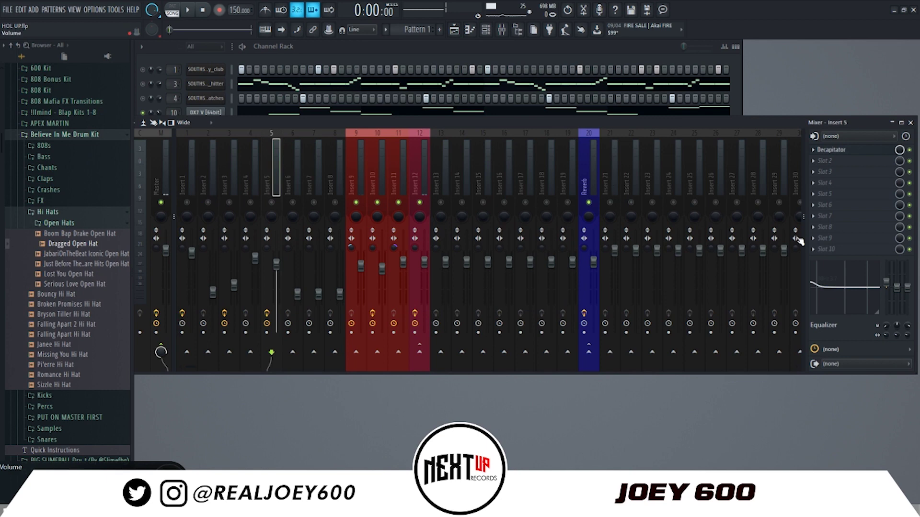
# Step: Unmute Insert 5 and play the 808 together with the melody layers on Inserts 9 to 12
pyautogui.click(271, 203)
pyautogui.press('space')
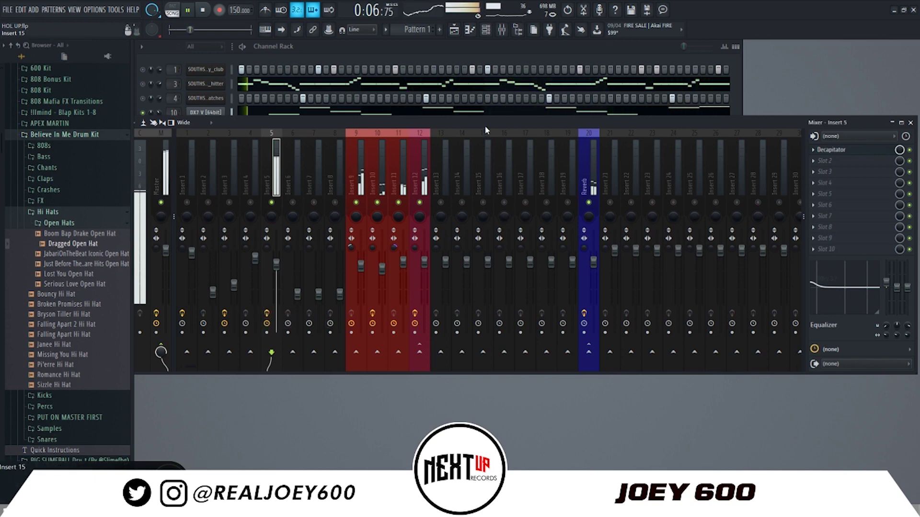
pyautogui.press('space')
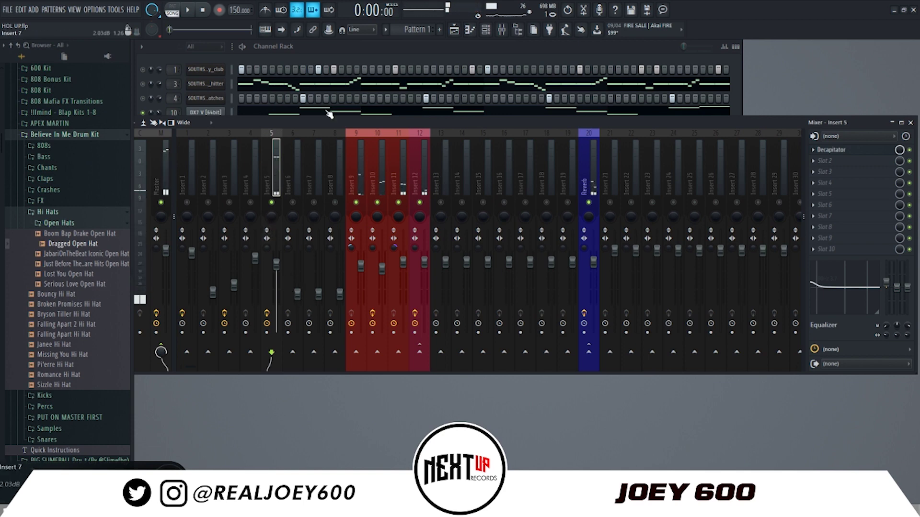
# Step: Bring the Channel Rack forward and unmute the drum channels routed to mixer tracks 4, 3 and 1
pyautogui.click(346, 64)
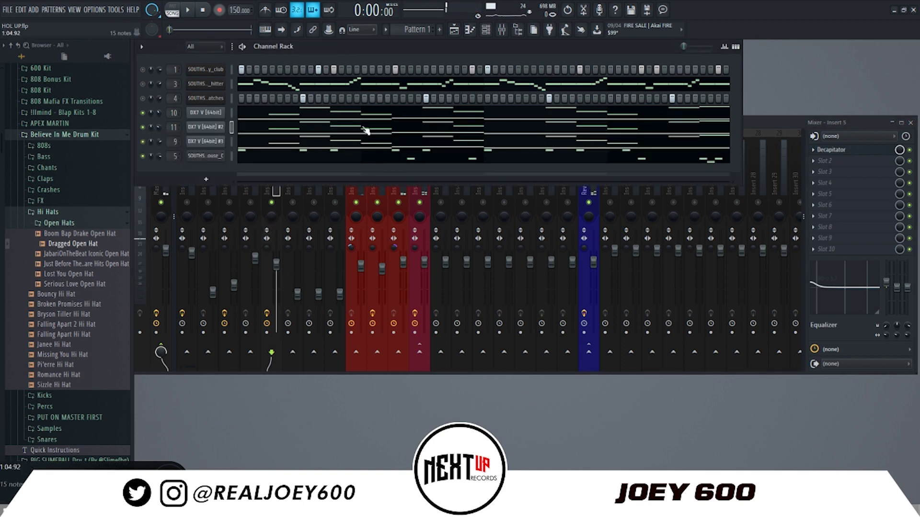
pyautogui.click(143, 98)
pyautogui.click(143, 84)
pyautogui.click(144, 69)
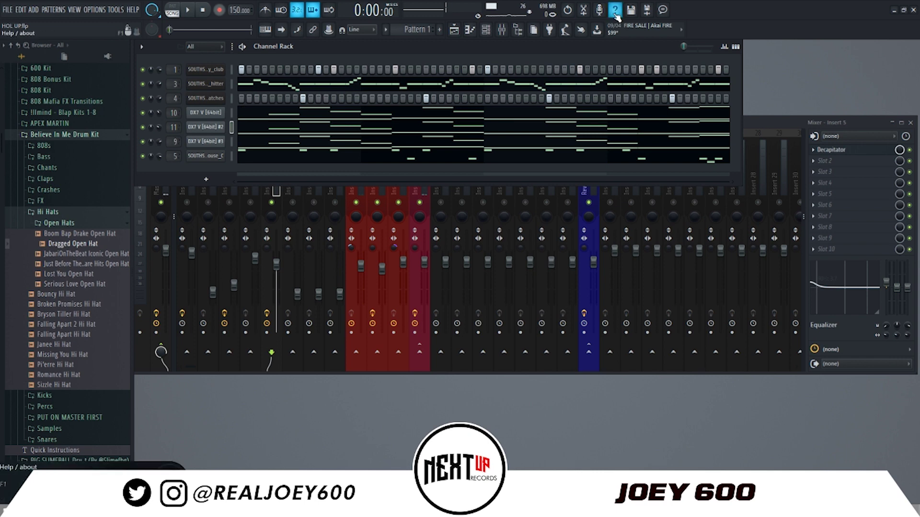
# Step: Examine the SOUTHSIDE_808_grindhouse_C notes in the Piano roll during playback and close the editor
pyautogui.click(373, 160)
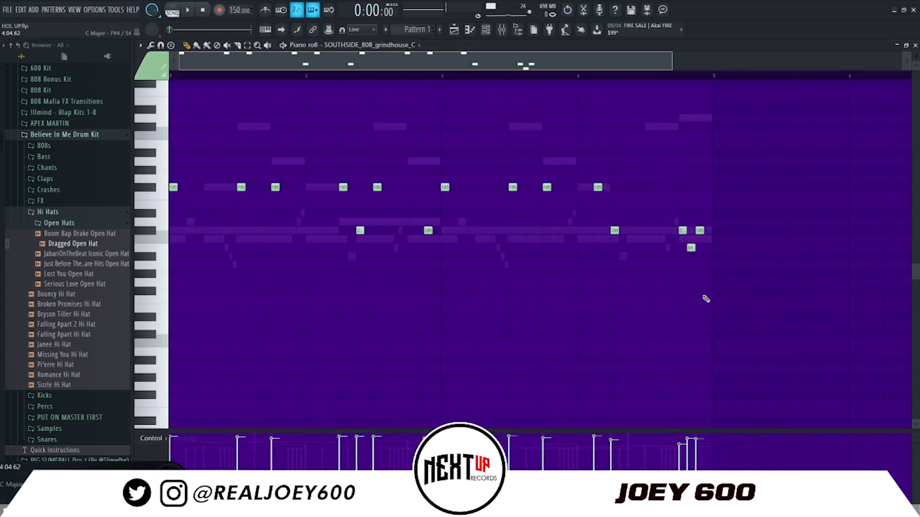
pyautogui.press('space')
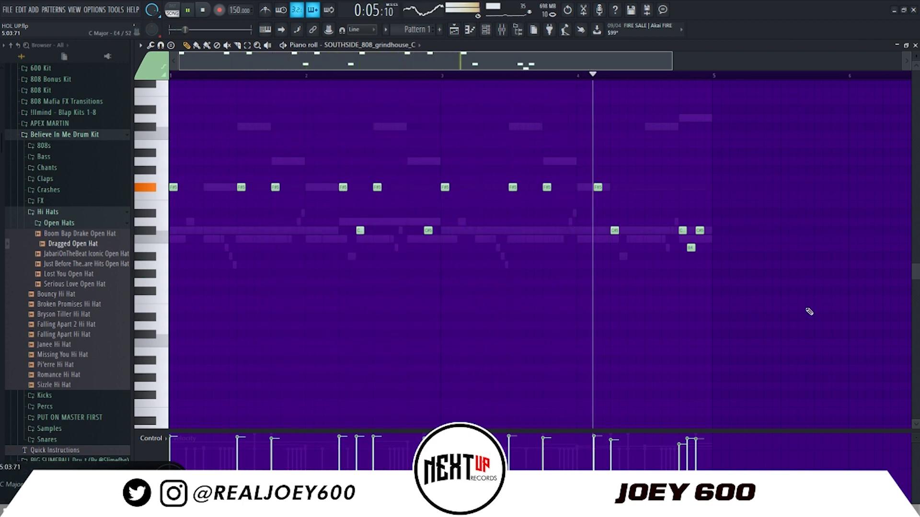
pyautogui.press('space')
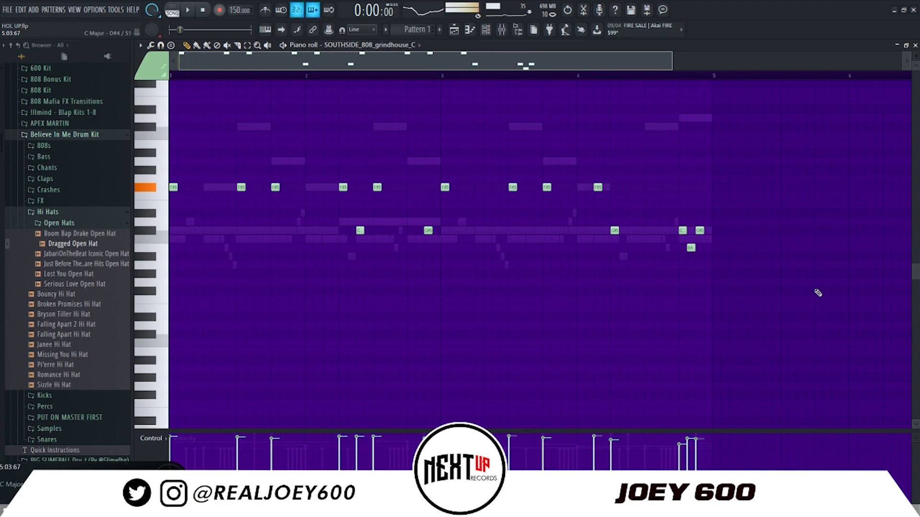
pyautogui.click(906, 45)
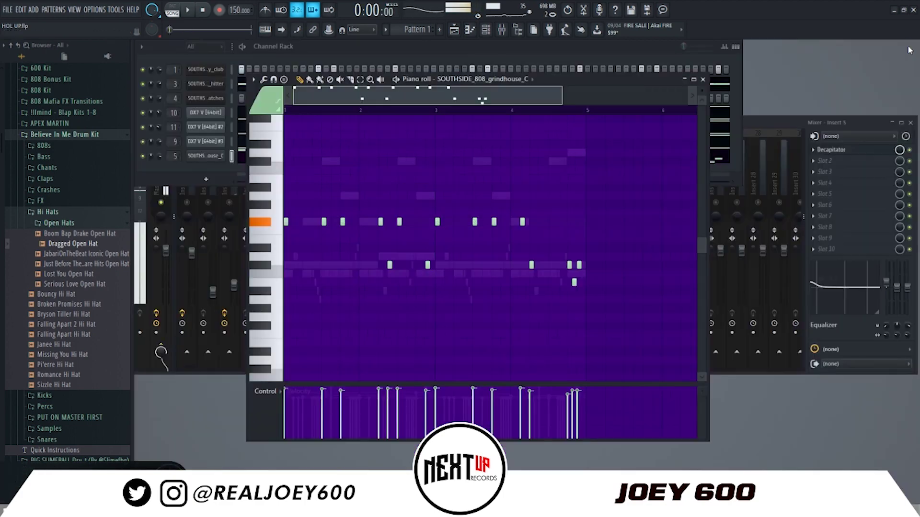
pyautogui.click(703, 79)
# Step: Clear the 808 channel's notes from Pattern 1 and play the beat while performing 808 notes live
pyautogui.rightClick(226, 150)
pyautogui.click(404, 259)
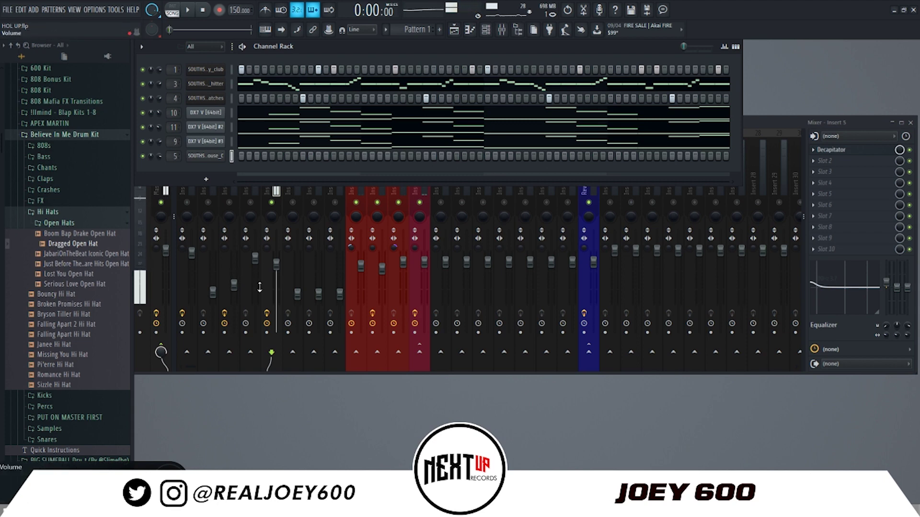
pyautogui.press('space')
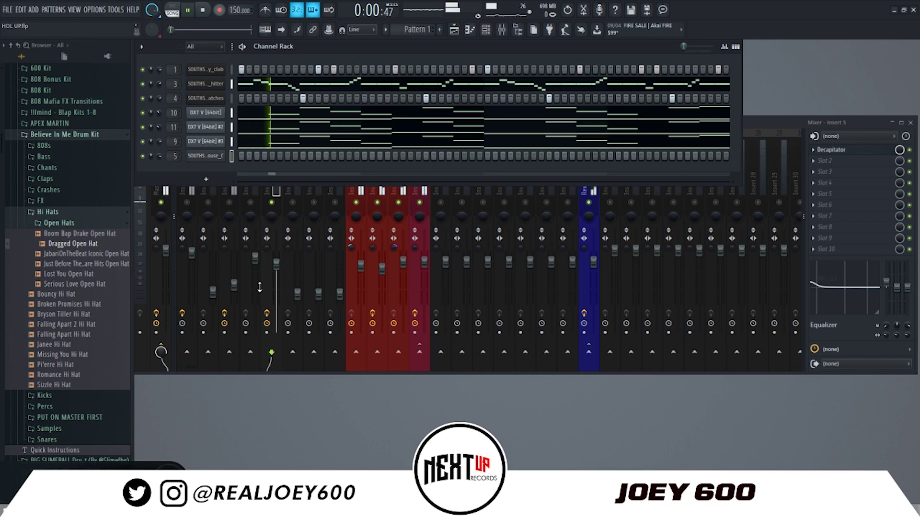
pyautogui.press('space')
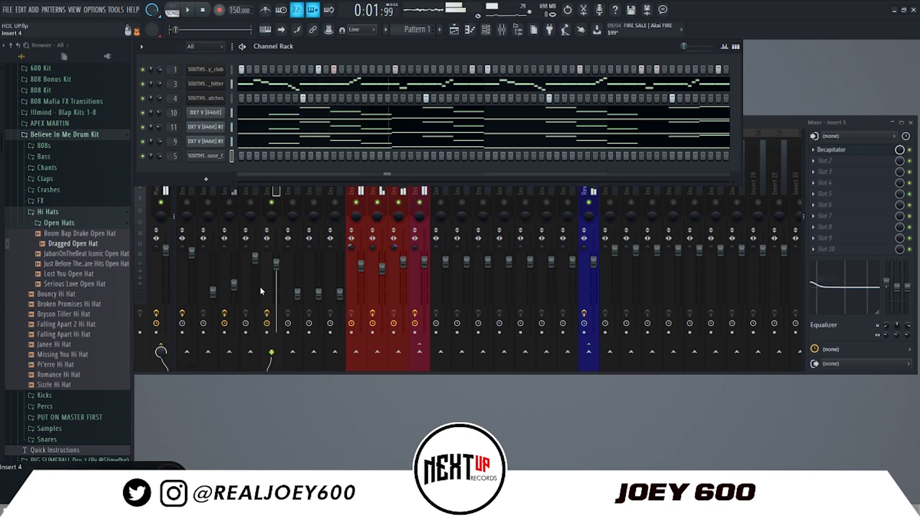
pyautogui.press('space')
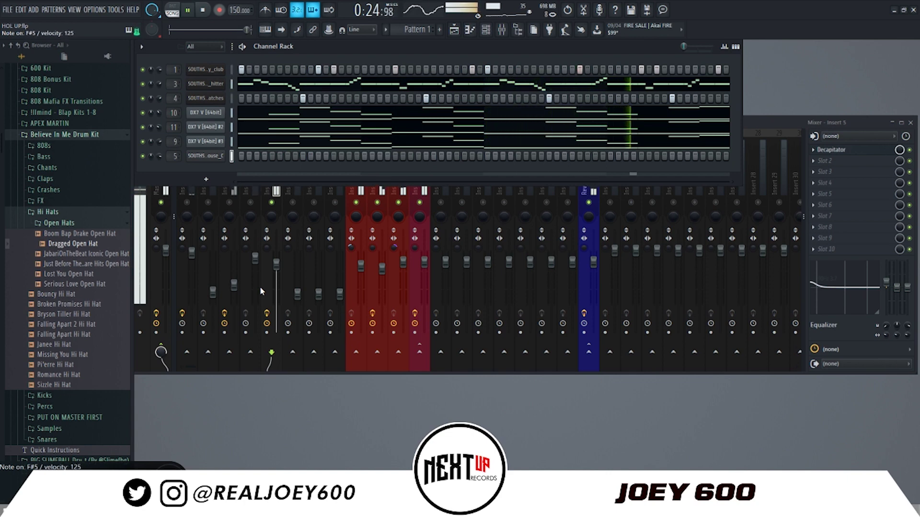
pyautogui.press('space')
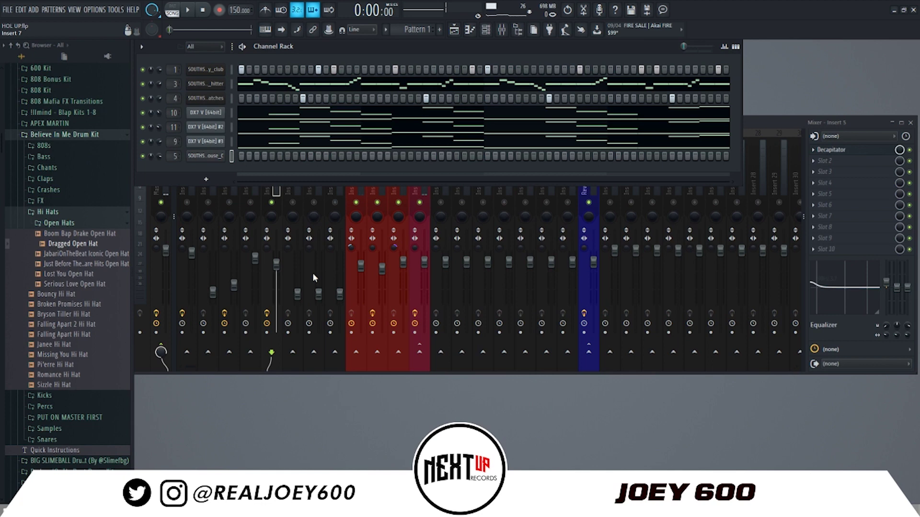
# Step: Review the effect chains on the Reverb track and Insert 12, and bring the Channel Rack back to the front
pyautogui.click(584, 192)
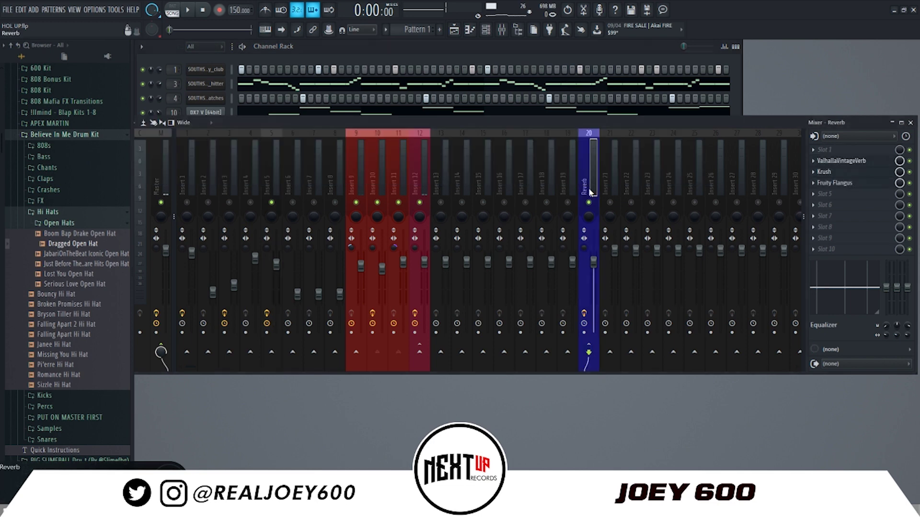
pyautogui.click(421, 175)
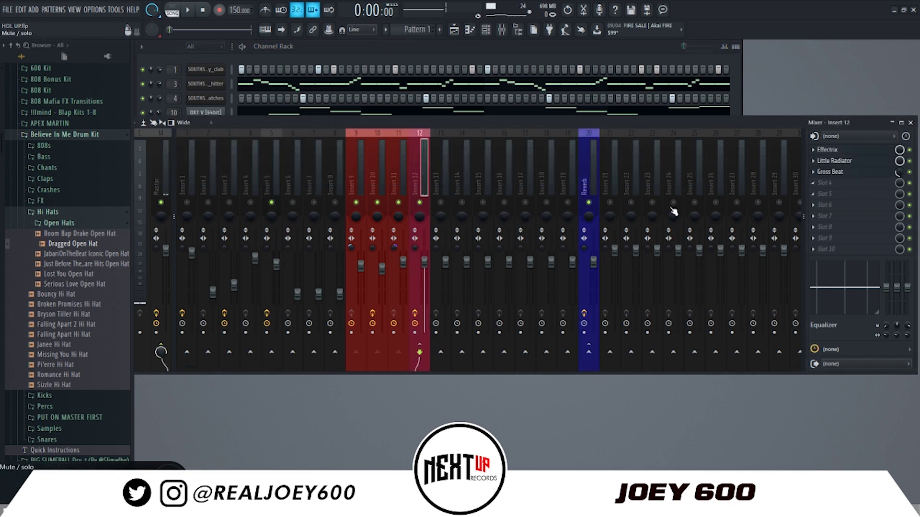
pyautogui.click(580, 163)
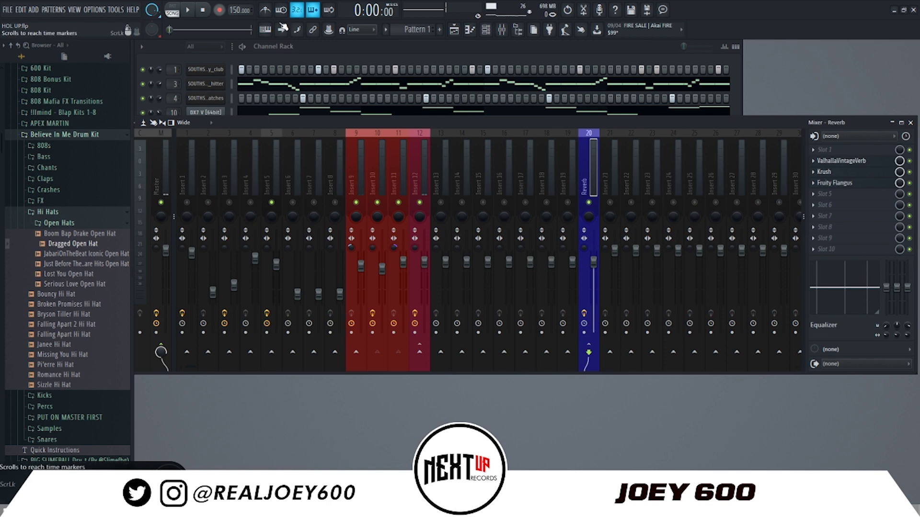
pyautogui.click(318, 51)
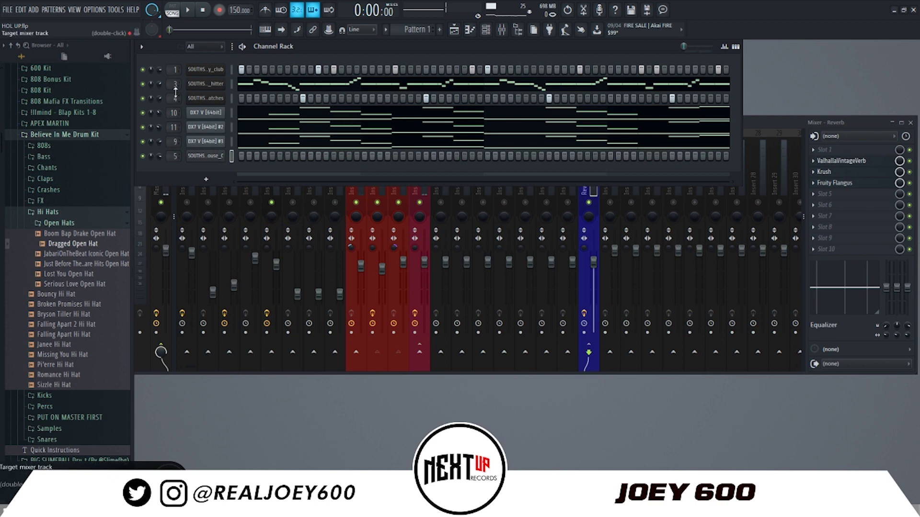